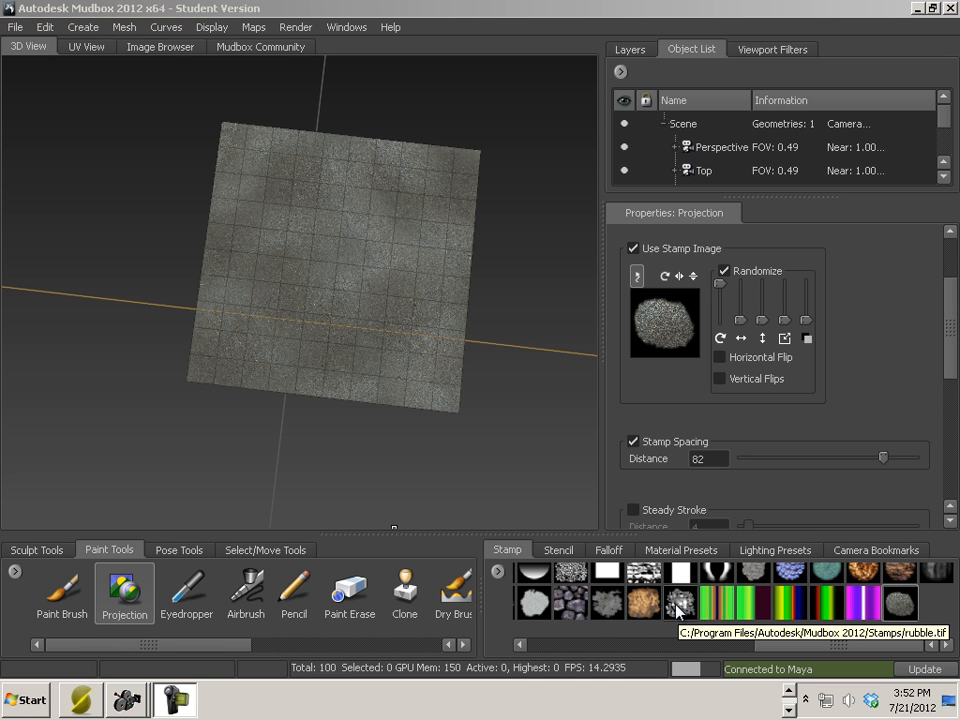
Step: Open rgb_moss.tif from the Mudbox 2012 stamps folder in Adobe Photoshop CS5
{"action": "left_click", "coordinate": [791, 690]}
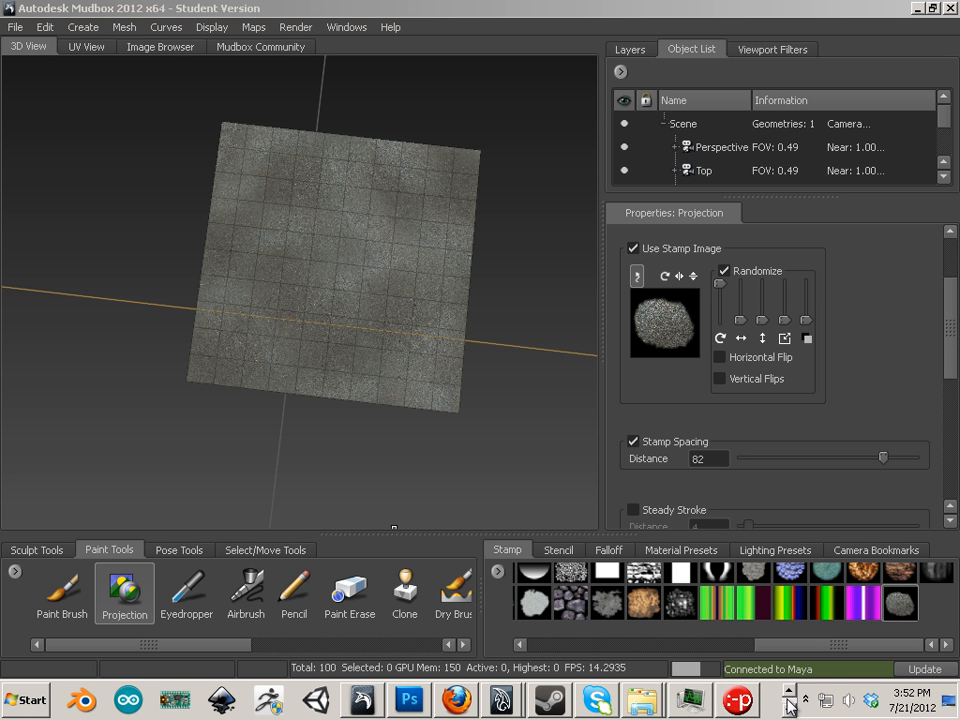
{"action": "mouse_move", "coordinate": [642, 700]}
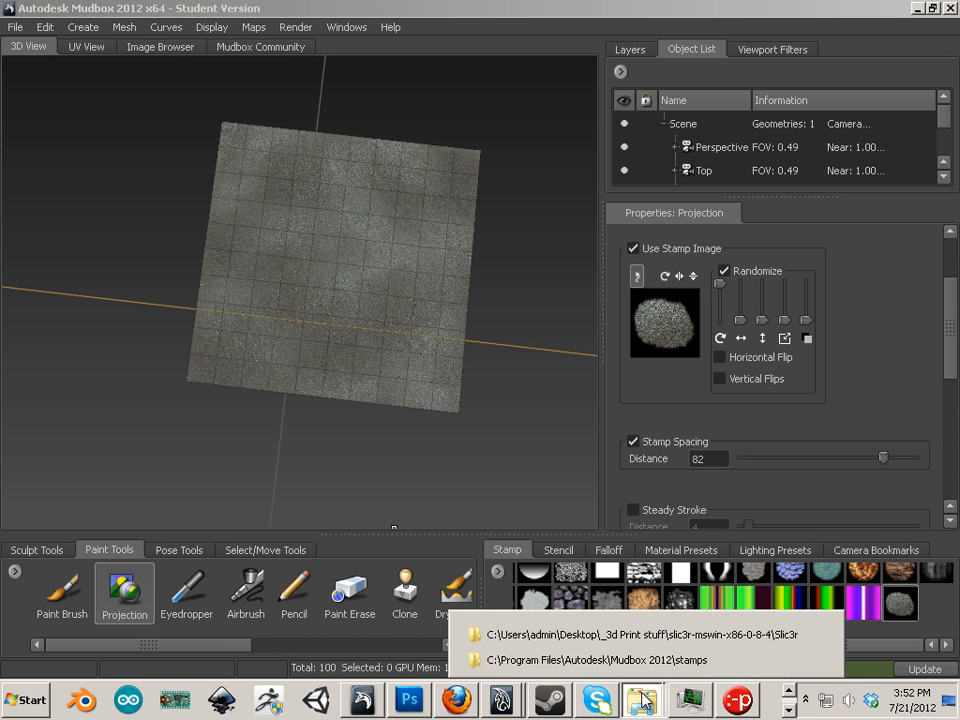
{"action": "left_click", "coordinate": [675, 652]}
{"action": "left_click", "coordinate": [551, 503]}
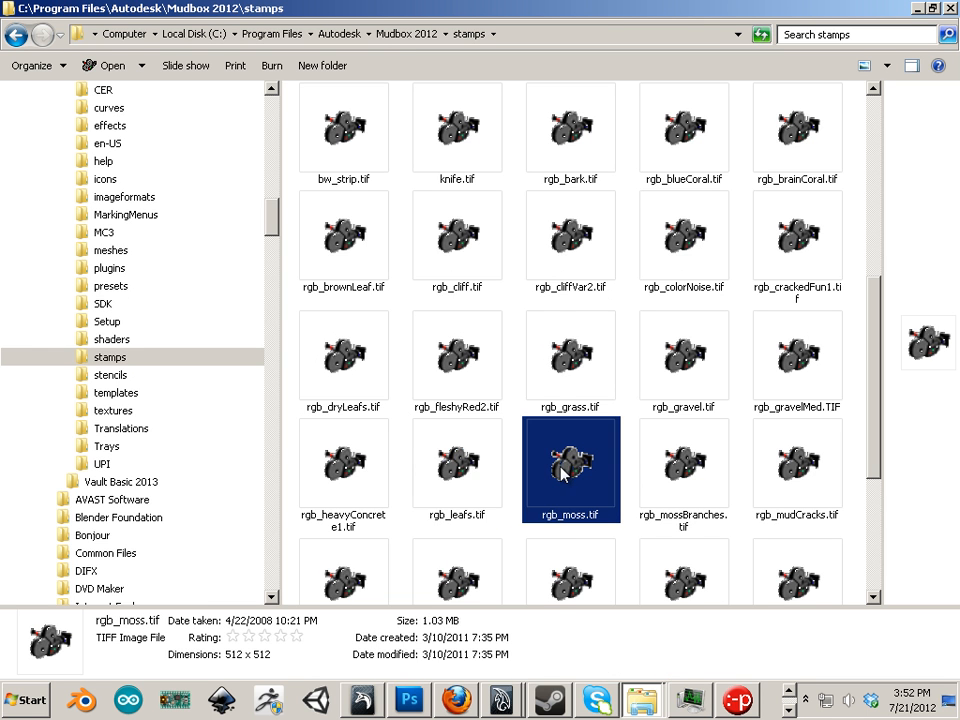
{"action": "right_click", "coordinate": [553, 500]}
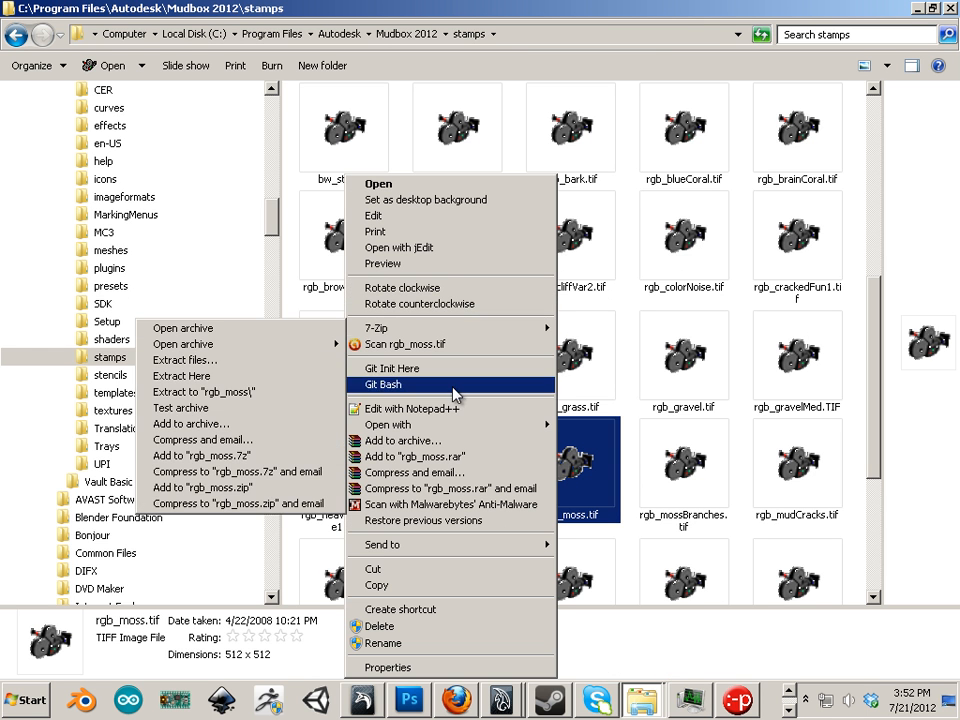
{"action": "mouse_move", "coordinate": [420, 425]}
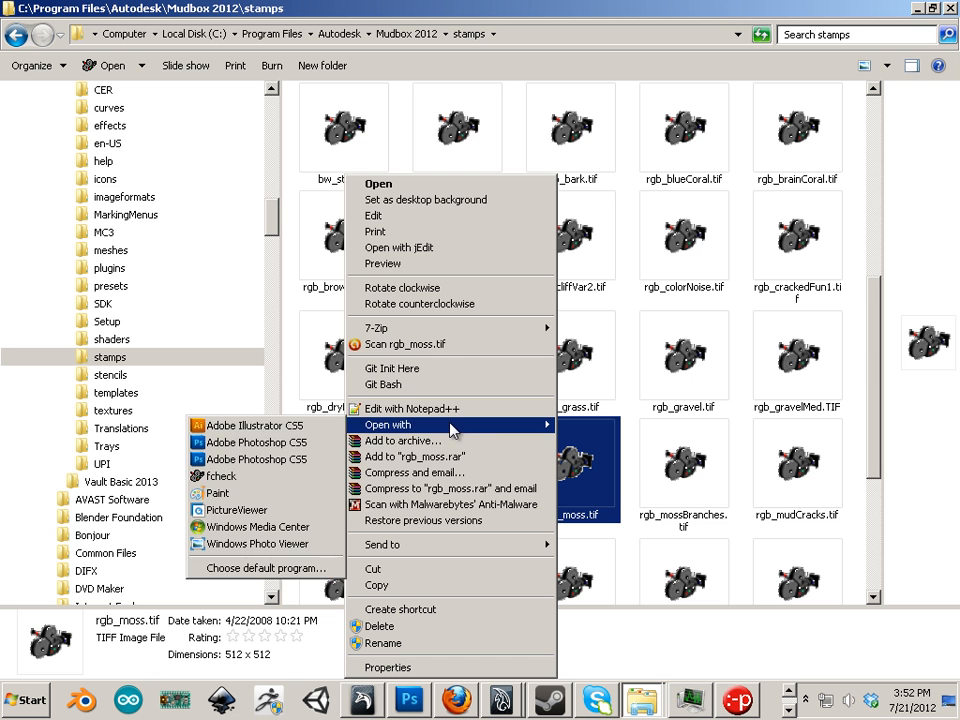
{"action": "left_click", "coordinate": [258, 442]}
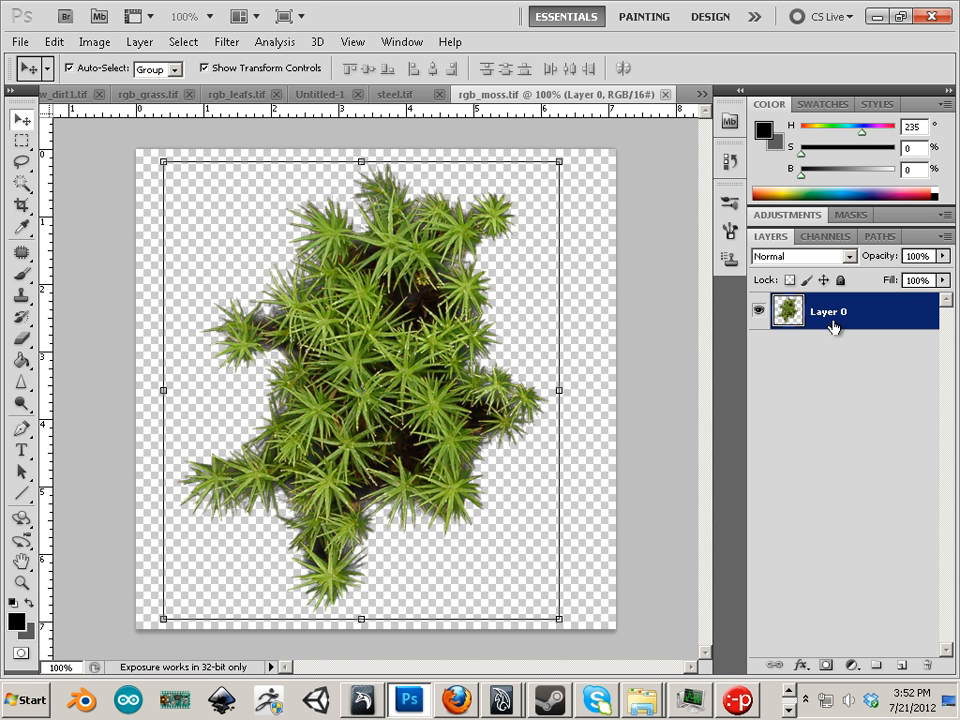
Step: Examine the moss stamp's channels, layer and pixel dimensions without changing the image size
{"action": "left_click", "coordinate": [858, 240]}
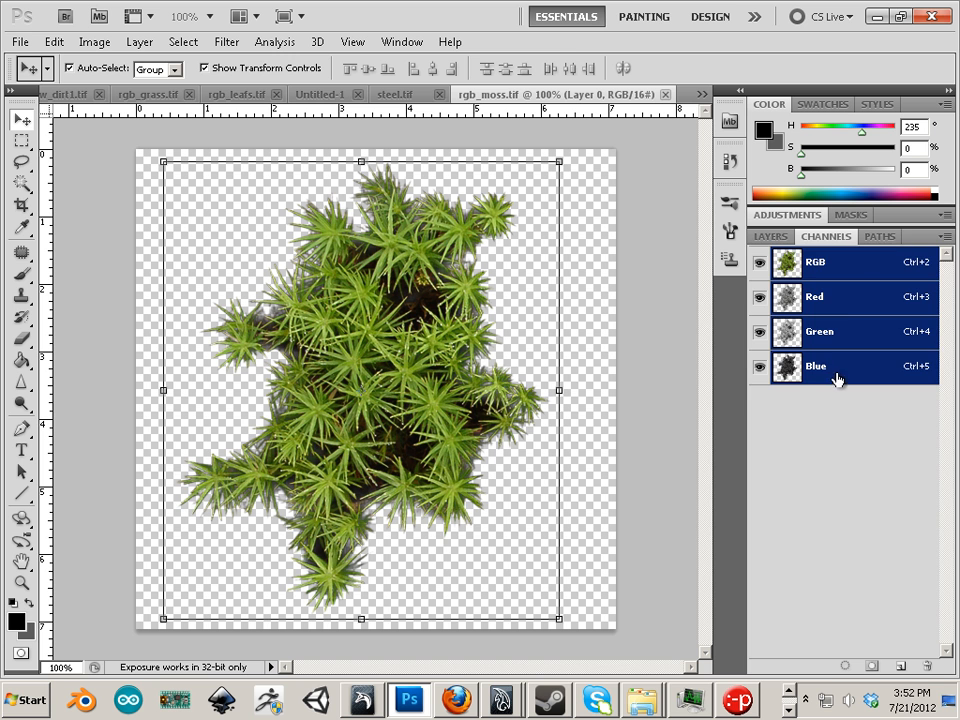
{"action": "left_click", "coordinate": [771, 237]}
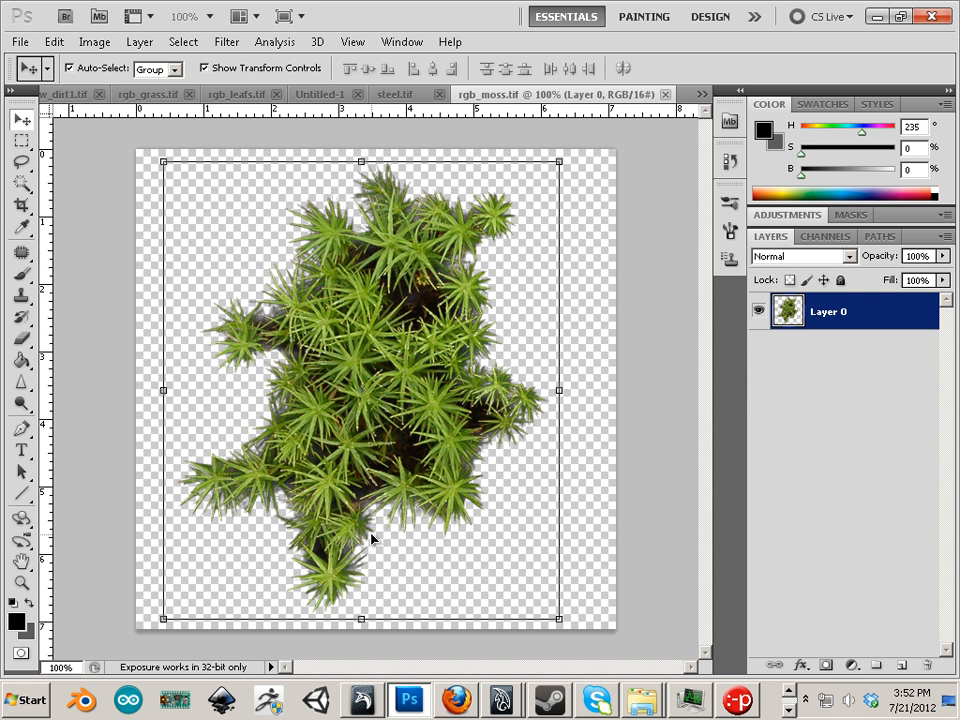
{"action": "left_click", "coordinate": [94, 42]}
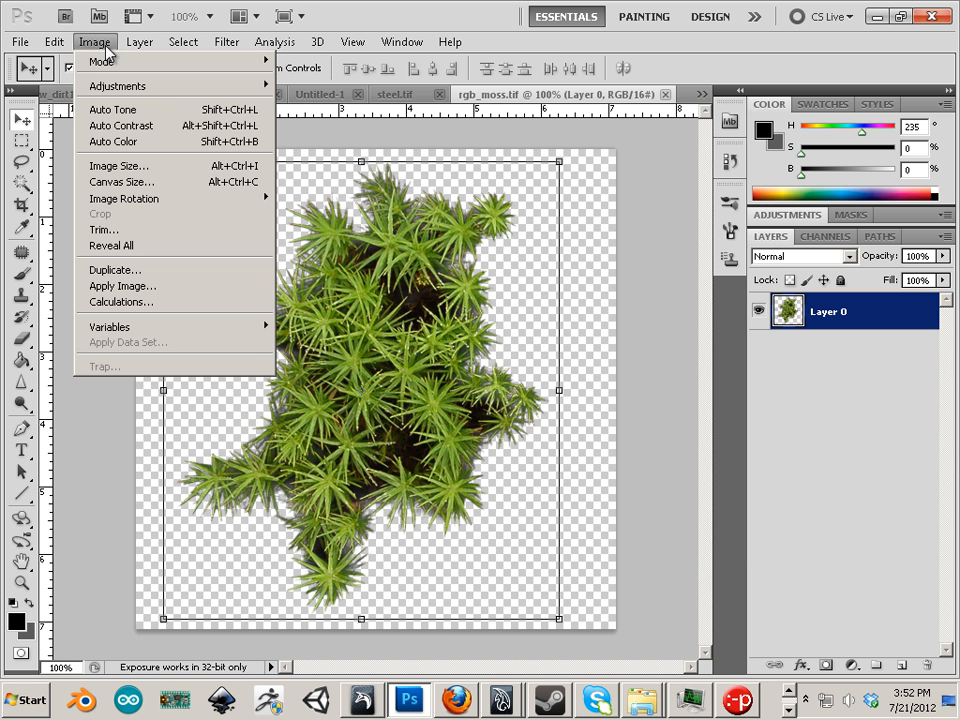
{"action": "left_click", "coordinate": [94, 163]}
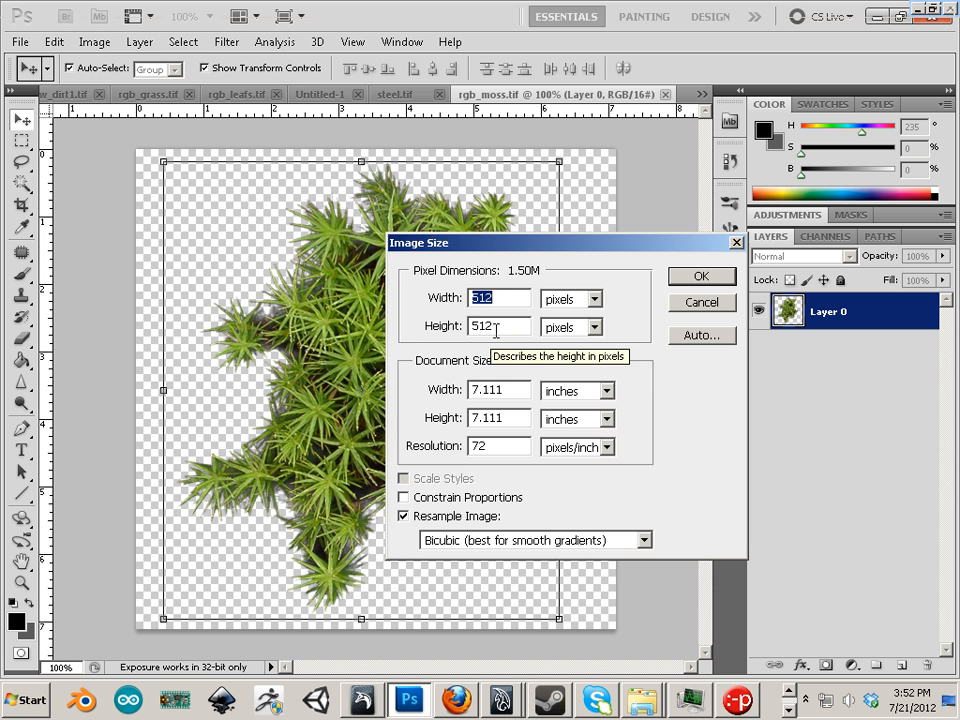
{"action": "left_click", "coordinate": [727, 305]}
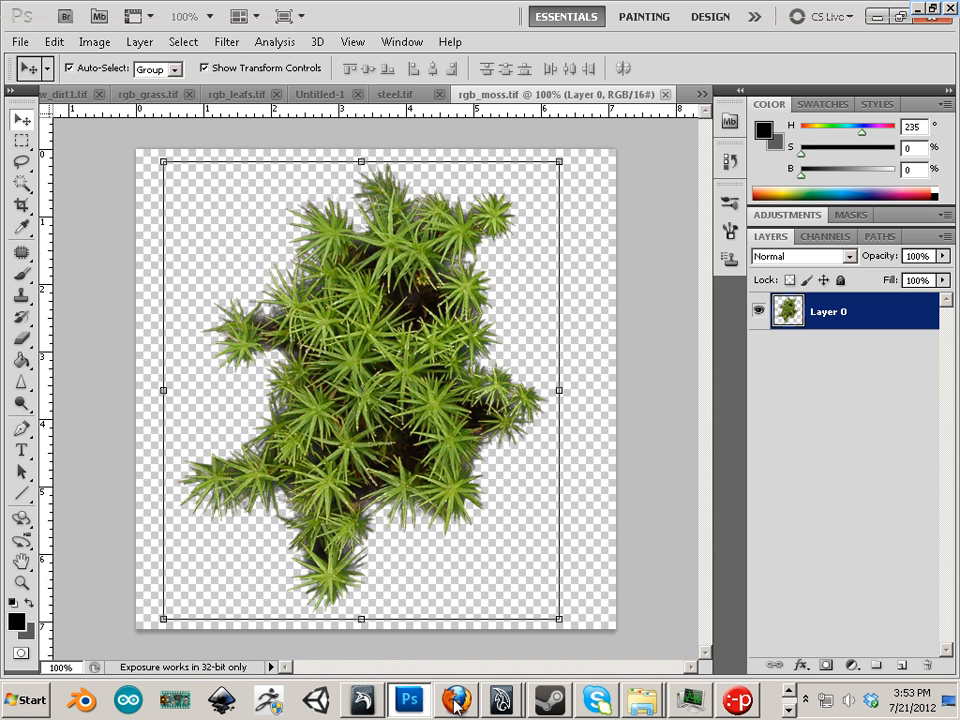
Step: Switch to Firefox and examine the DSC_6397.jpg metal photo up close and the Grungy Metal Texture result's full-size dimensions
{"action": "mouse_move", "coordinate": [455, 700]}
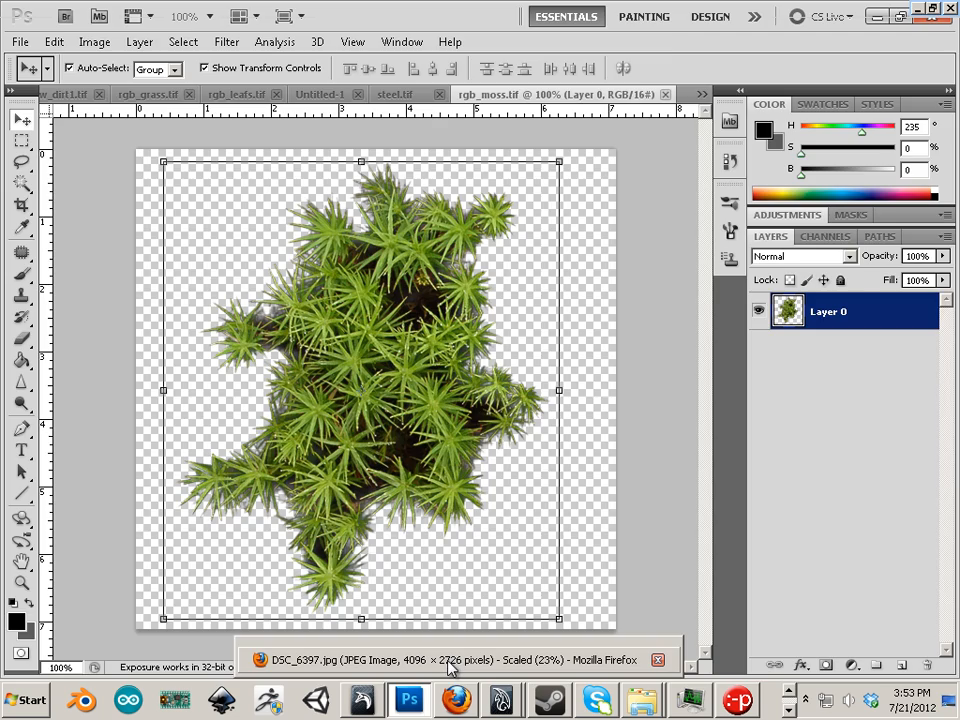
{"action": "left_click", "coordinate": [449, 668]}
{"action": "left_click", "coordinate": [366, 404]}
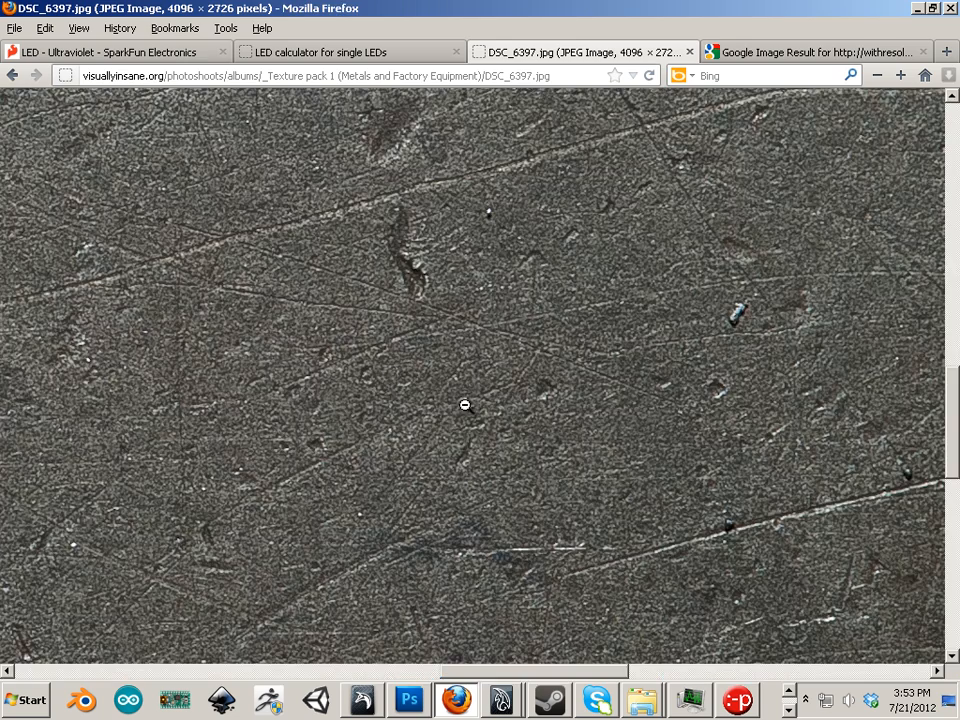
{"action": "left_click", "coordinate": [465, 403]}
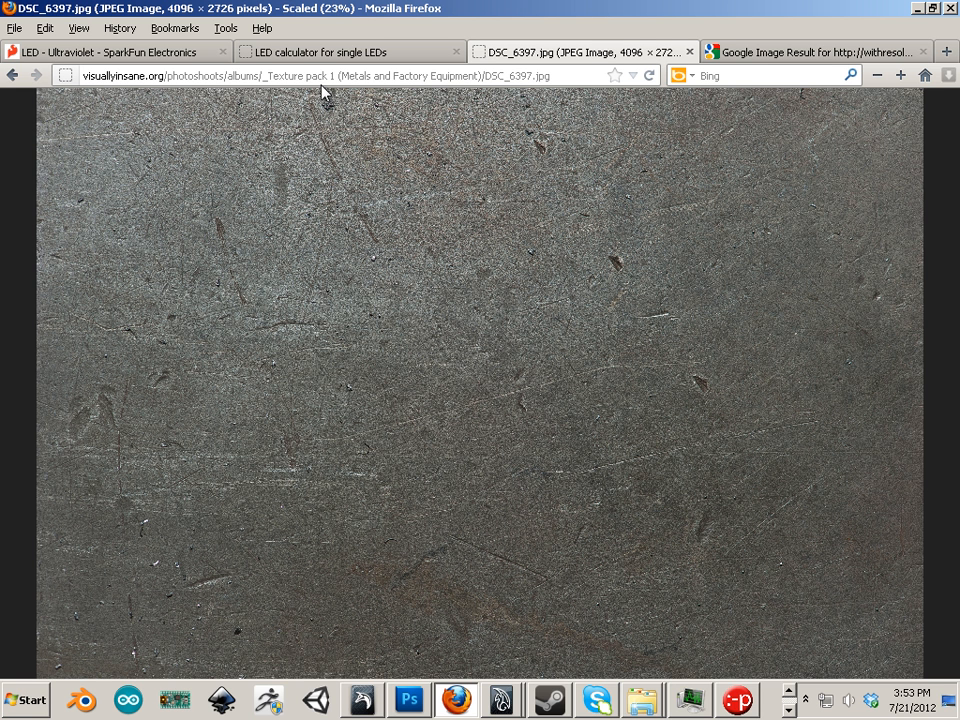
{"action": "left_click", "coordinate": [576, 421]}
{"action": "left_click", "coordinate": [474, 341]}
{"action": "left_click", "coordinate": [469, 300]}
{"action": "left_click", "coordinate": [447, 297]}
{"action": "left_click", "coordinate": [778, 53]}
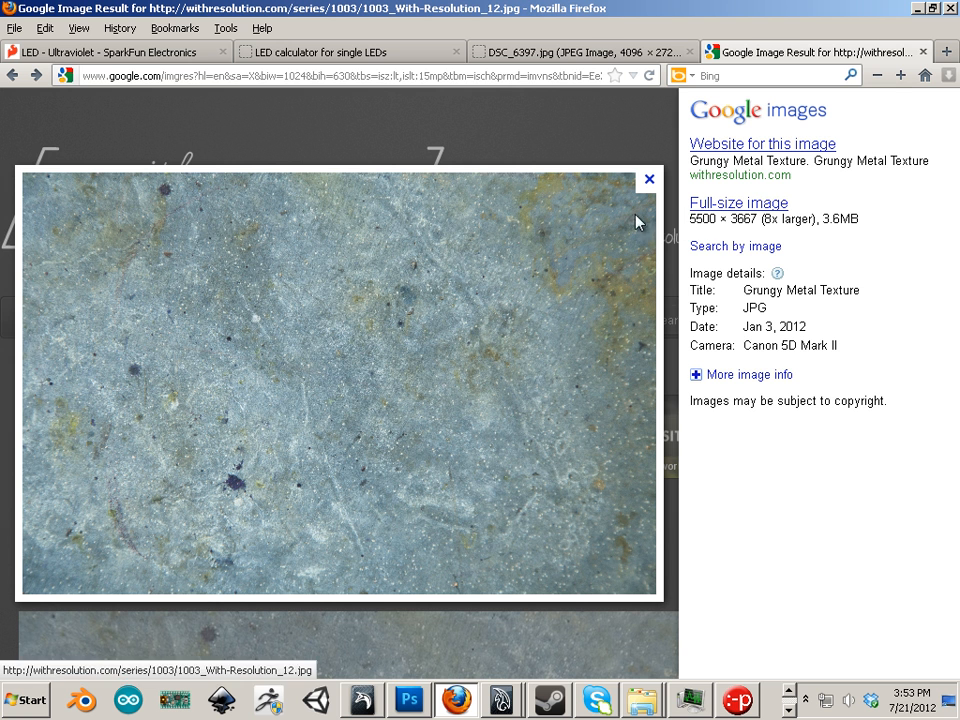
{"action": "left_click_drag", "start_coordinate": [745, 219], "coordinate": [700, 255]}
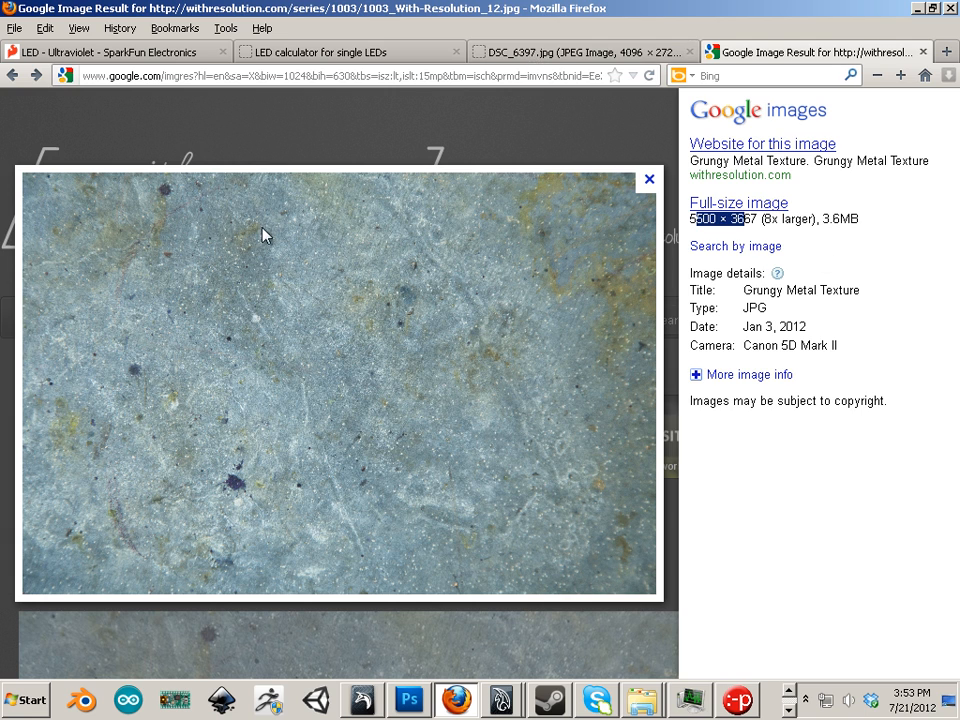
Step: Return to the DSC_6397.jpg metal photo and copy the image to the clipboard
{"action": "left_click", "coordinate": [500, 52]}
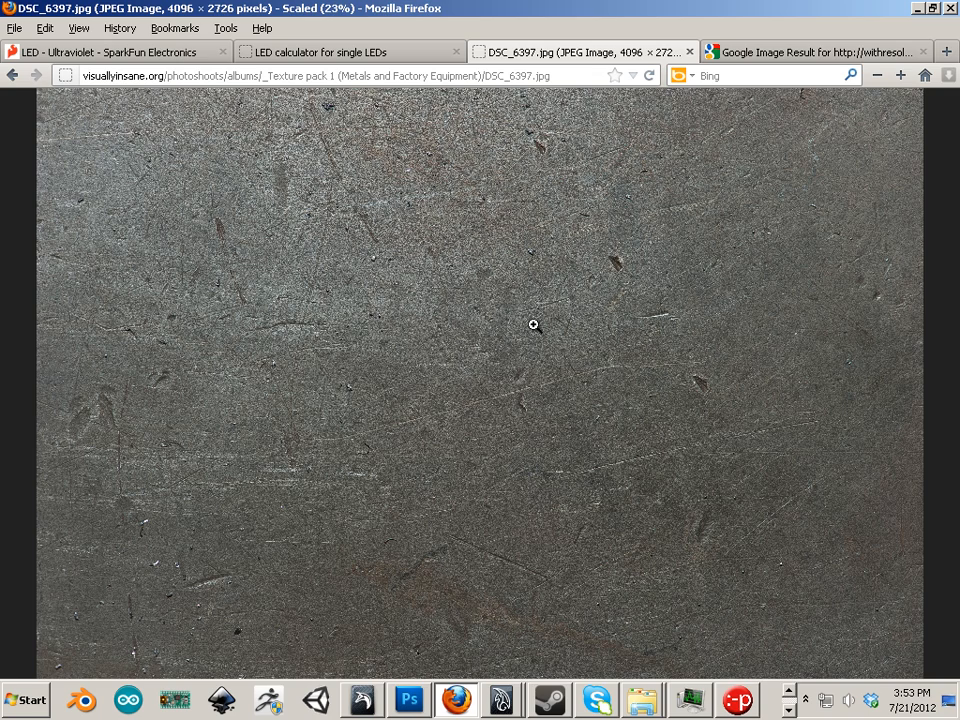
{"action": "left_click", "coordinate": [466, 302]}
{"action": "left_click", "coordinate": [512, 305]}
{"action": "right_click", "coordinate": [430, 327]}
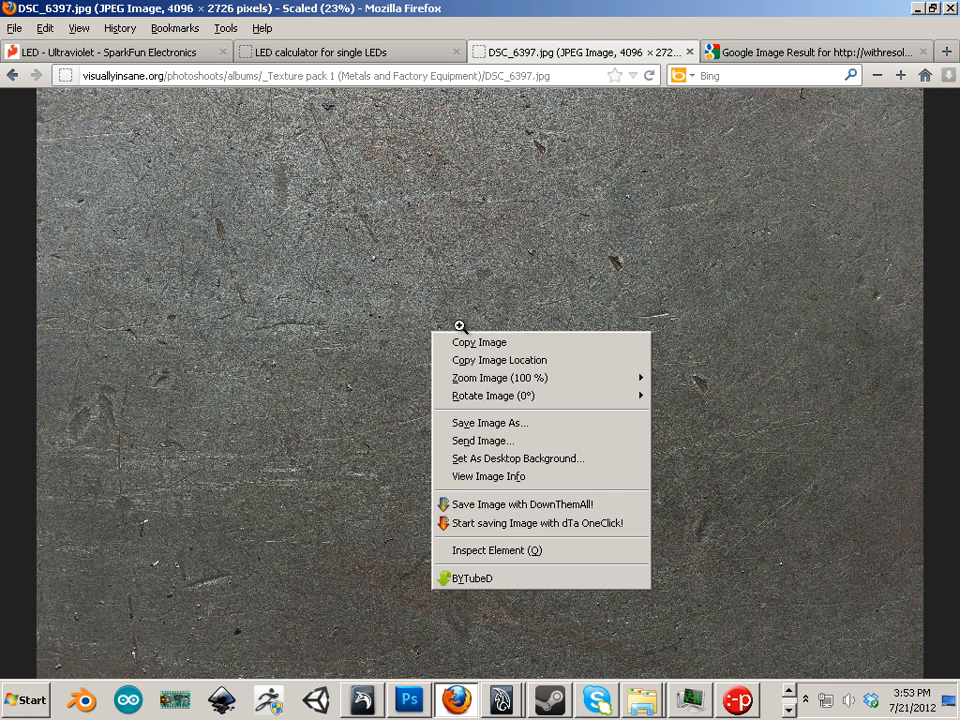
{"action": "left_click", "coordinate": [516, 343]}
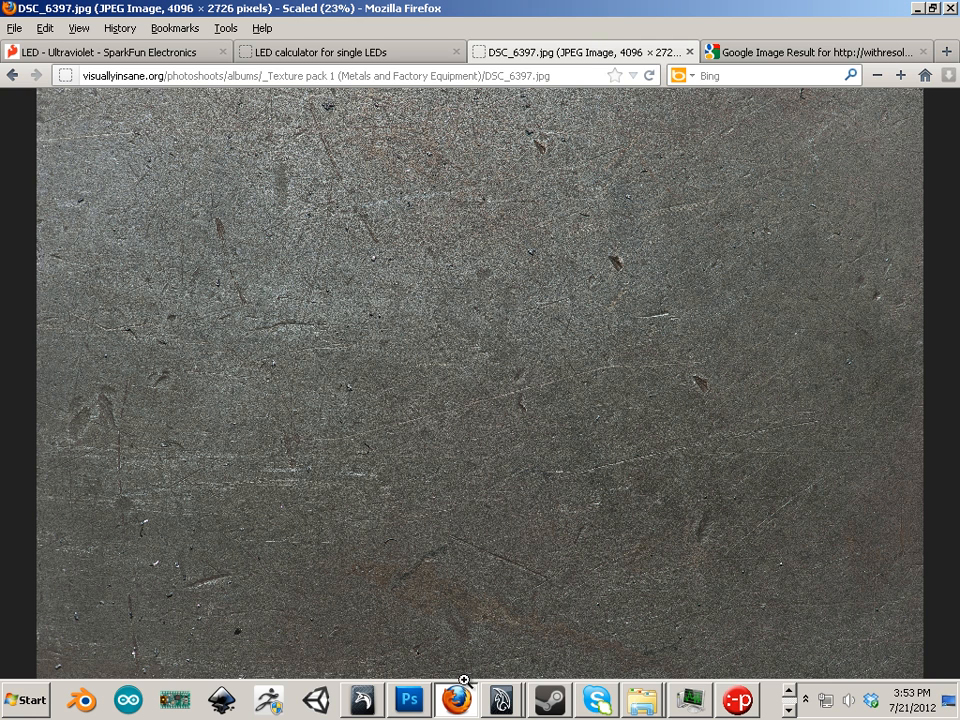
Step: Switch to Photoshop and create a new document 2048 pixels wide and 2048 pixels high
{"action": "left_click", "coordinate": [409, 700]}
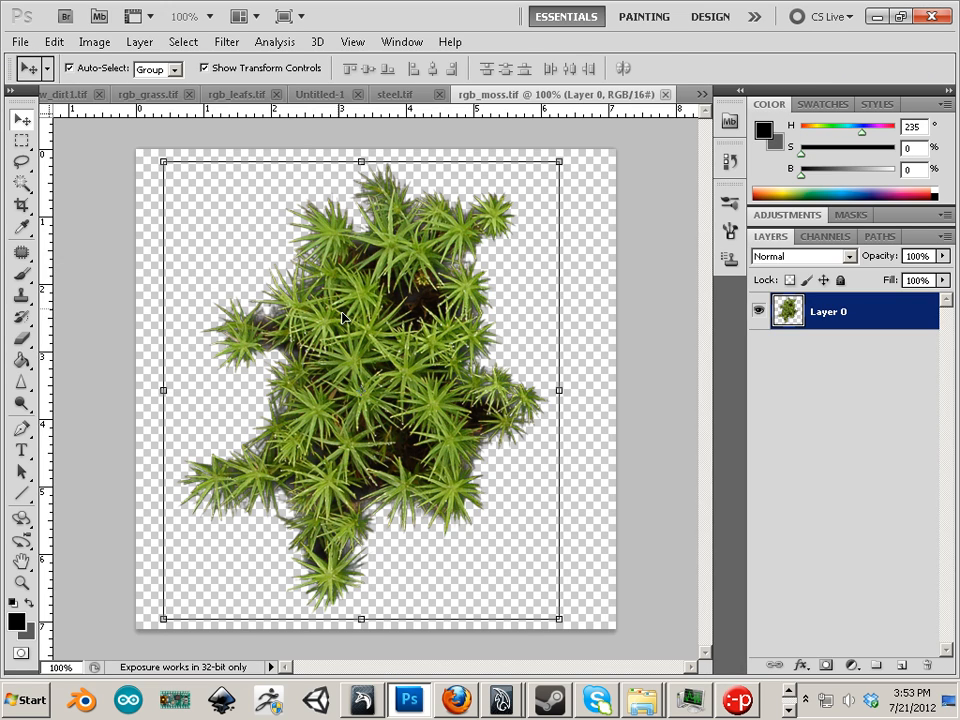
{"action": "left_click", "coordinate": [20, 42]}
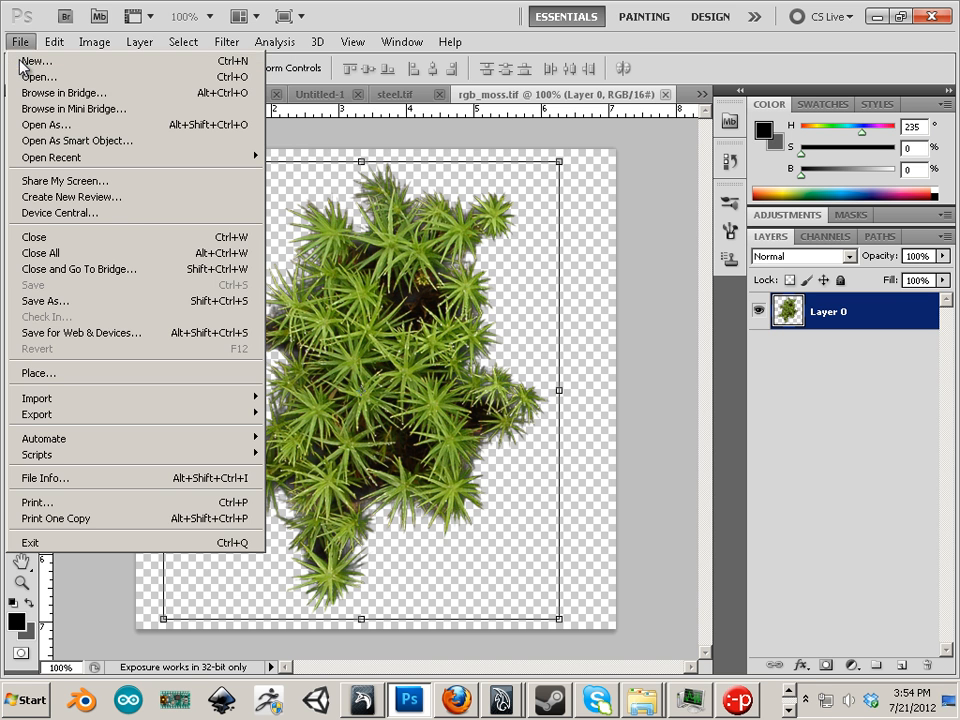
{"action": "left_click", "coordinate": [24, 62]}
{"action": "double_click", "coordinate": [397, 253]}
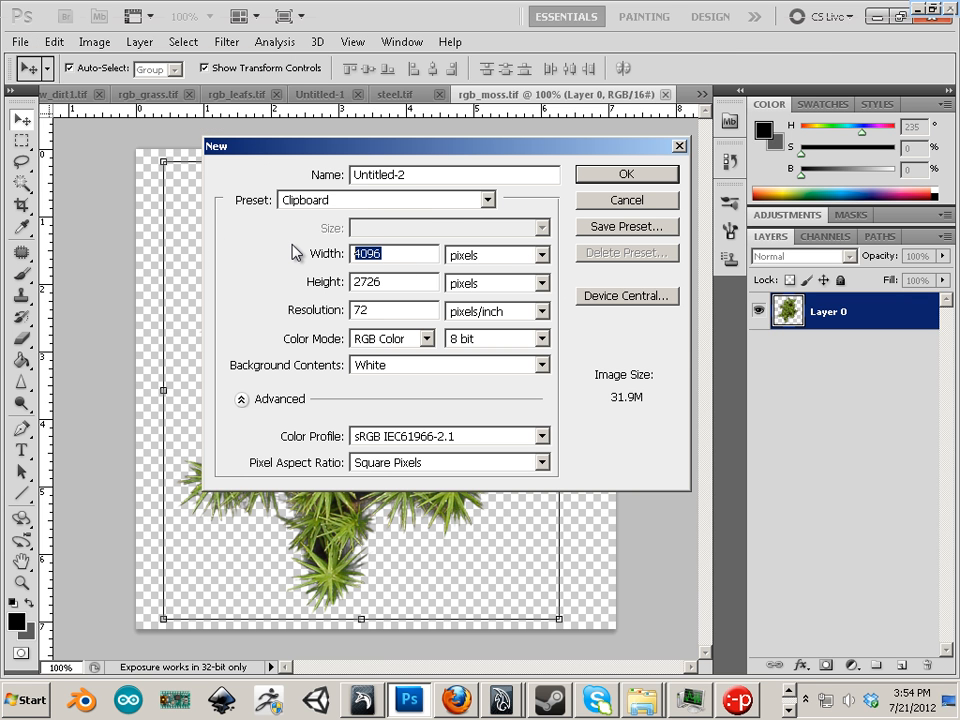
{"action": "type", "text": "2048"}
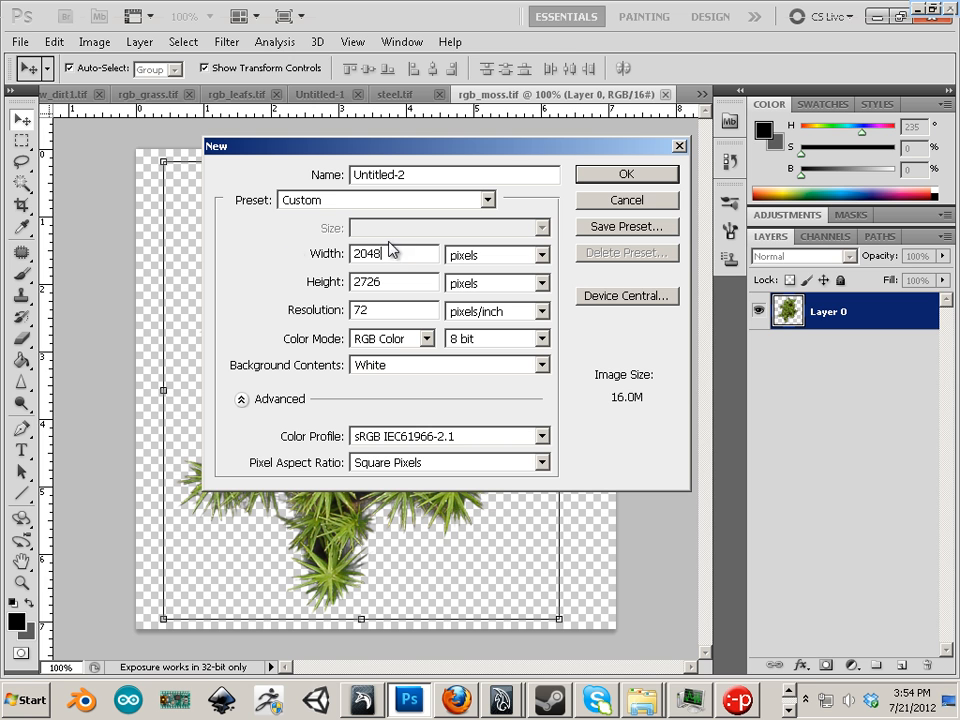
{"action": "double_click", "coordinate": [392, 282]}
{"action": "type", "text": "2048"}
{"action": "left_click", "coordinate": [607, 180]}
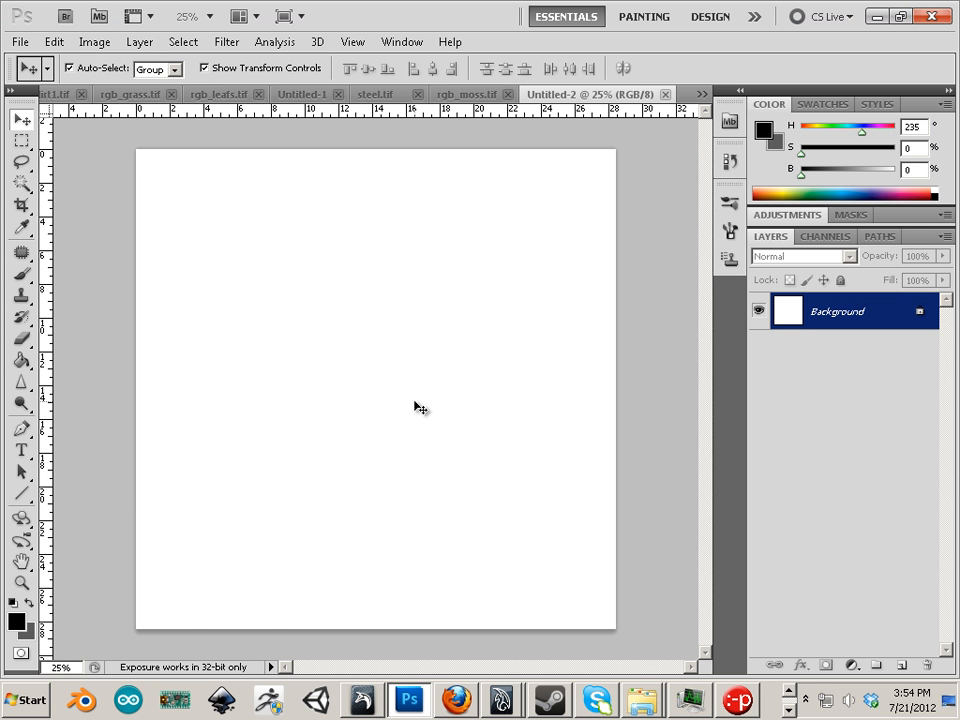
Step: Paste the copied metal texture and scale it proportionally to about 58.5%, roughly centred over the canvas
{"action": "left_click", "coordinate": [54, 42]}
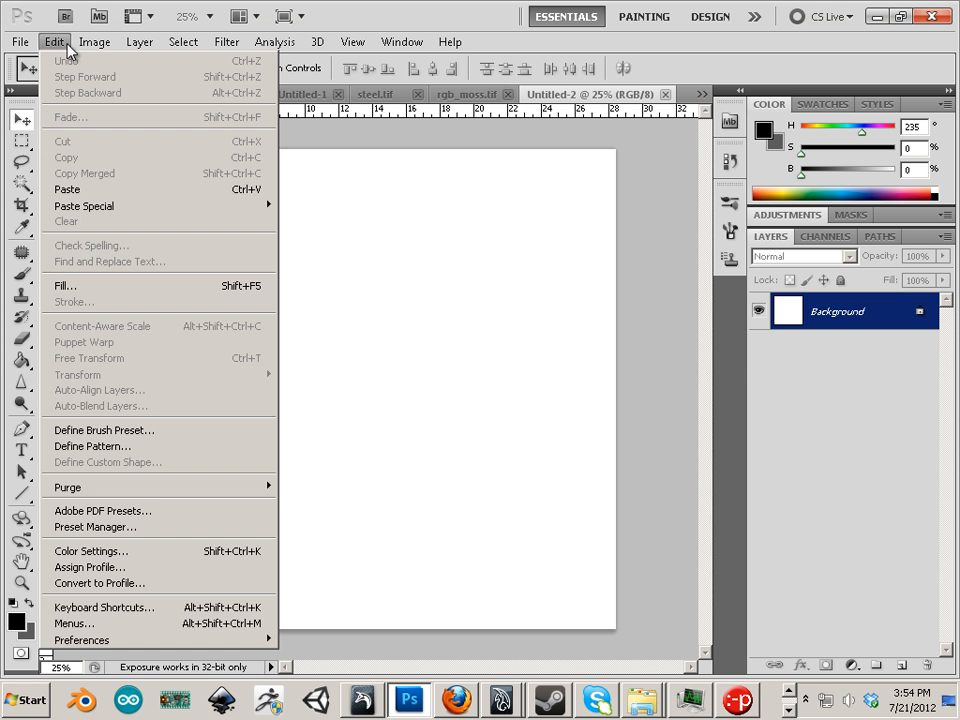
{"action": "left_click", "coordinate": [99, 189]}
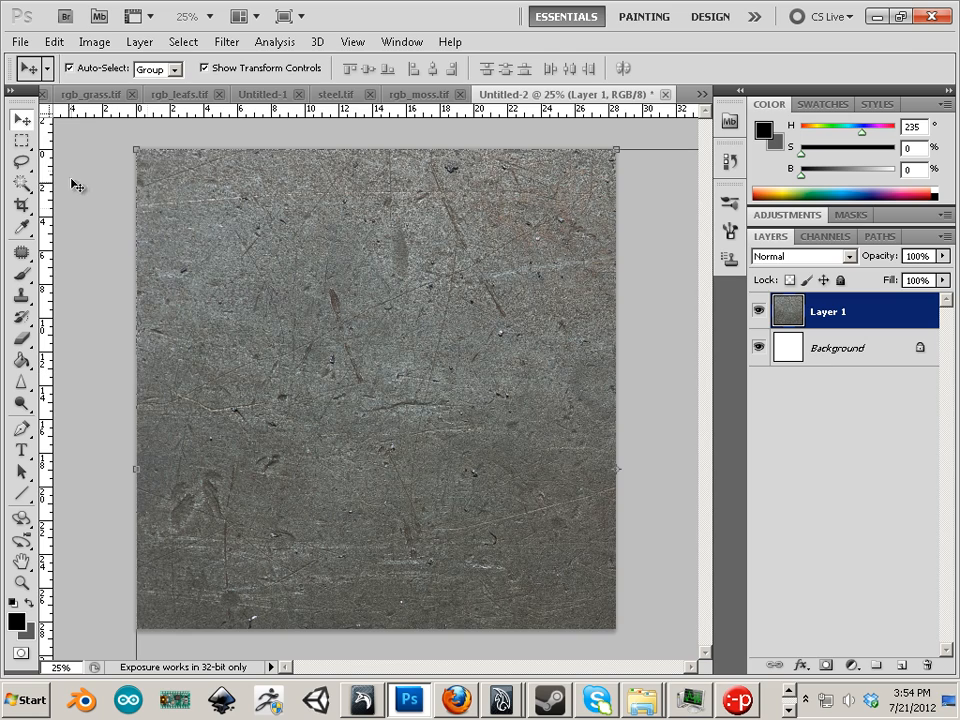
{"action": "left_click_drag", "start_coordinate": [131, 150], "coordinate": [400, 326]}
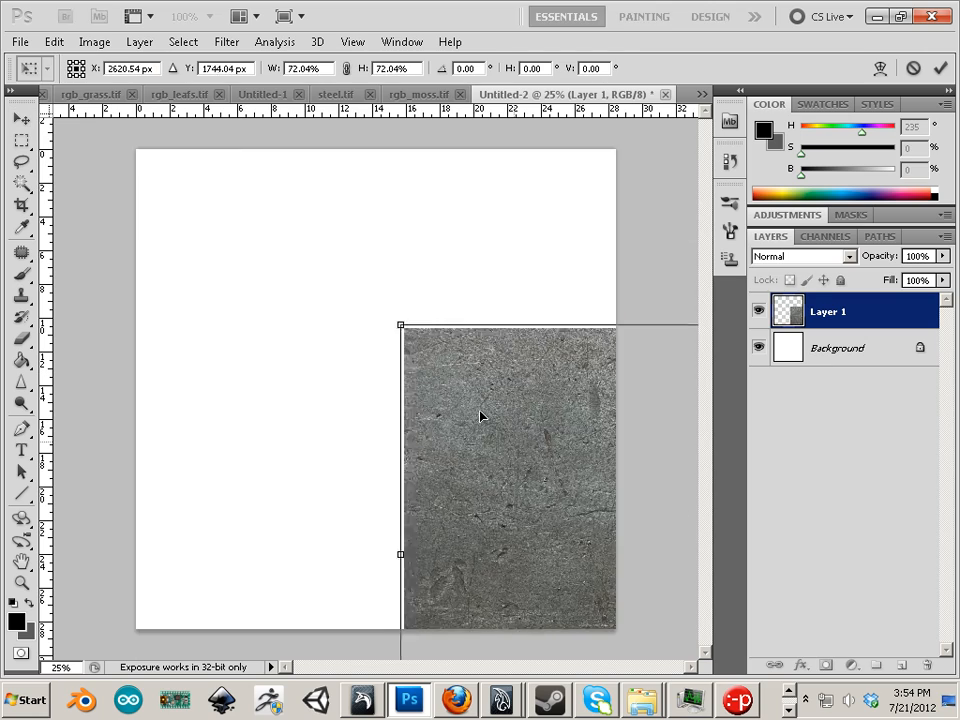
{"action": "left_click_drag", "start_coordinate": [480, 413], "coordinate": [170, 285]}
{"action": "left_click_drag", "start_coordinate": [81, 186], "coordinate": [195, 257]}
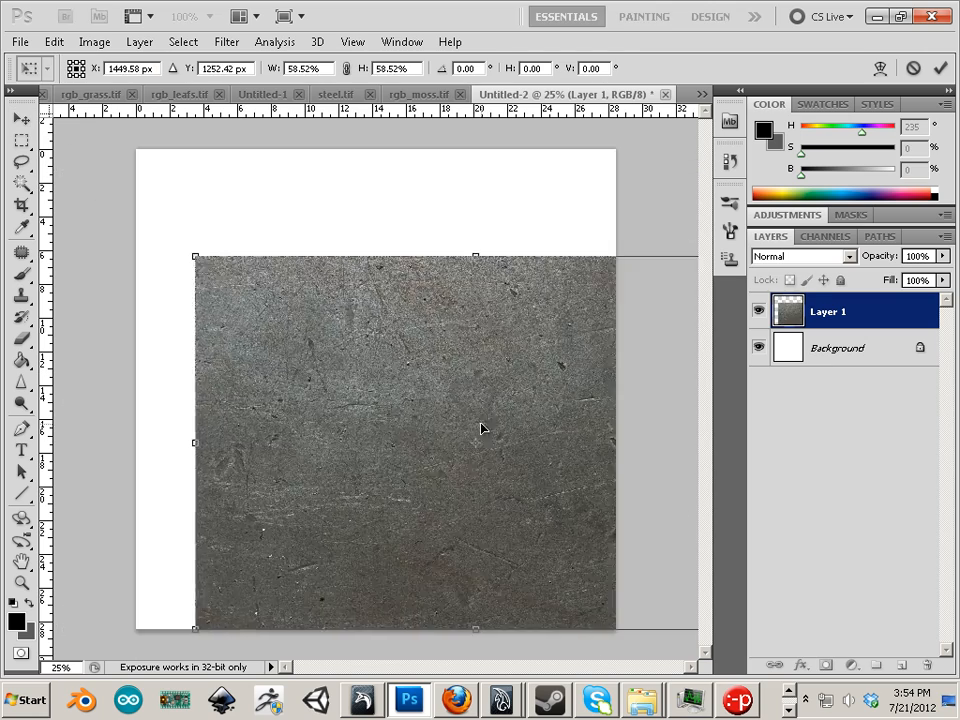
{"action": "left_click_drag", "start_coordinate": [484, 426], "coordinate": [392, 362]}
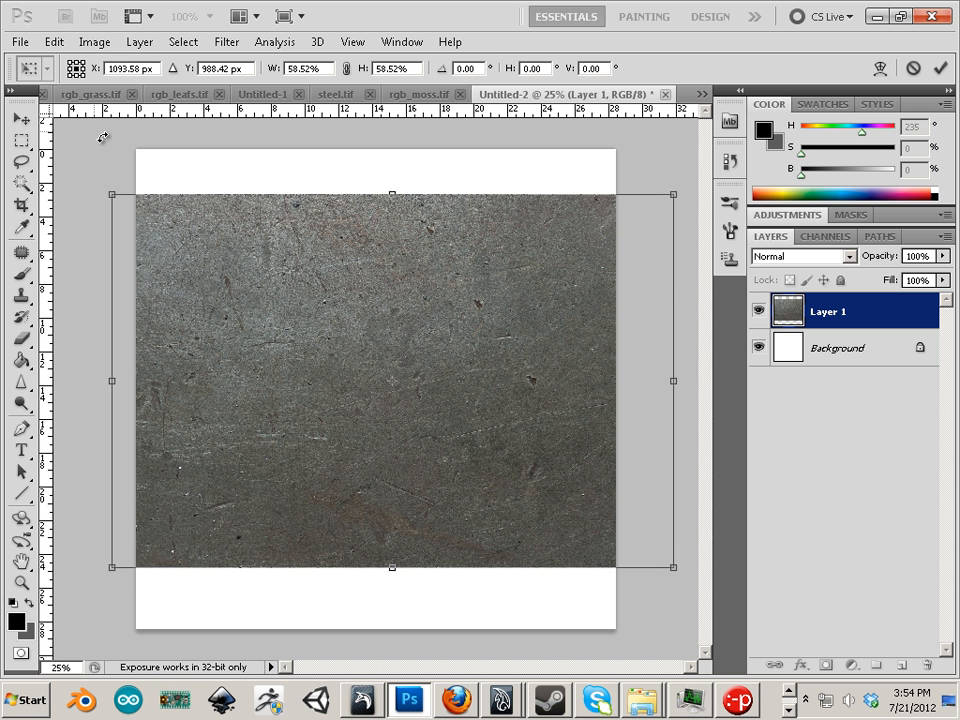
{"action": "left_click", "coordinate": [21, 118]}
{"action": "left_click", "coordinate": [378, 281]}
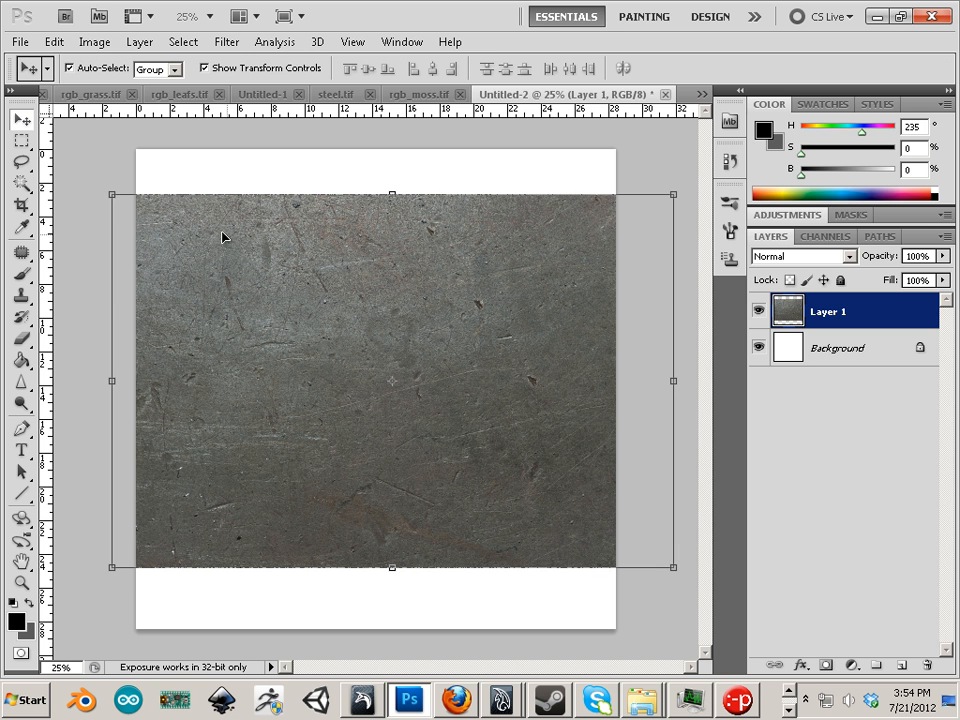
Step: Choose the Eraser tool and give it the rough-edged 17 px brush tip
{"action": "left_click", "coordinate": [21, 339]}
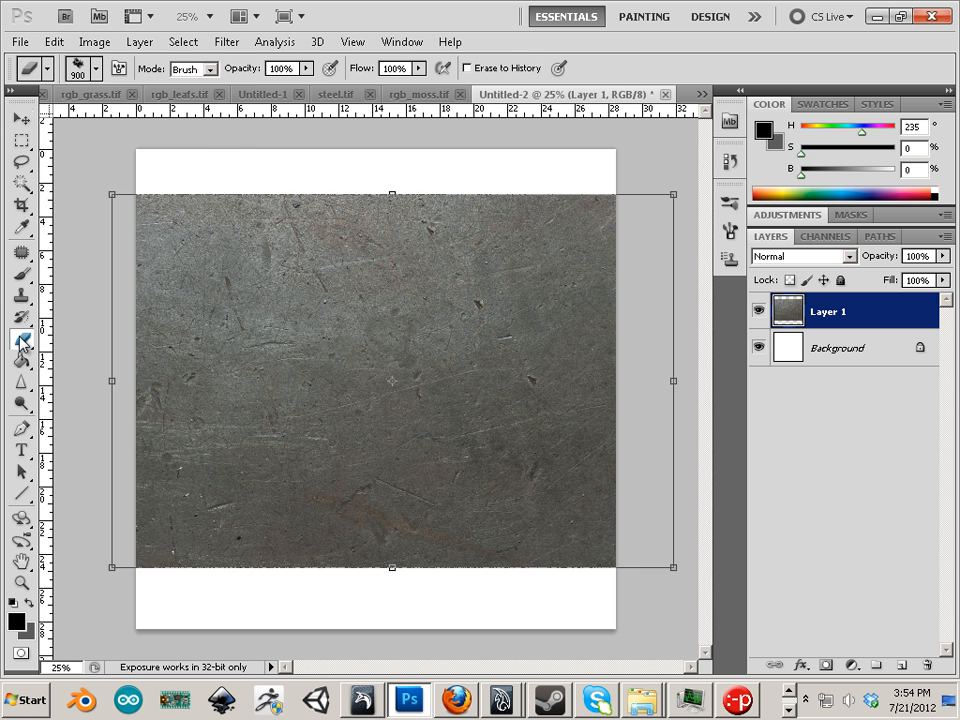
{"action": "left_click", "coordinate": [79, 64]}
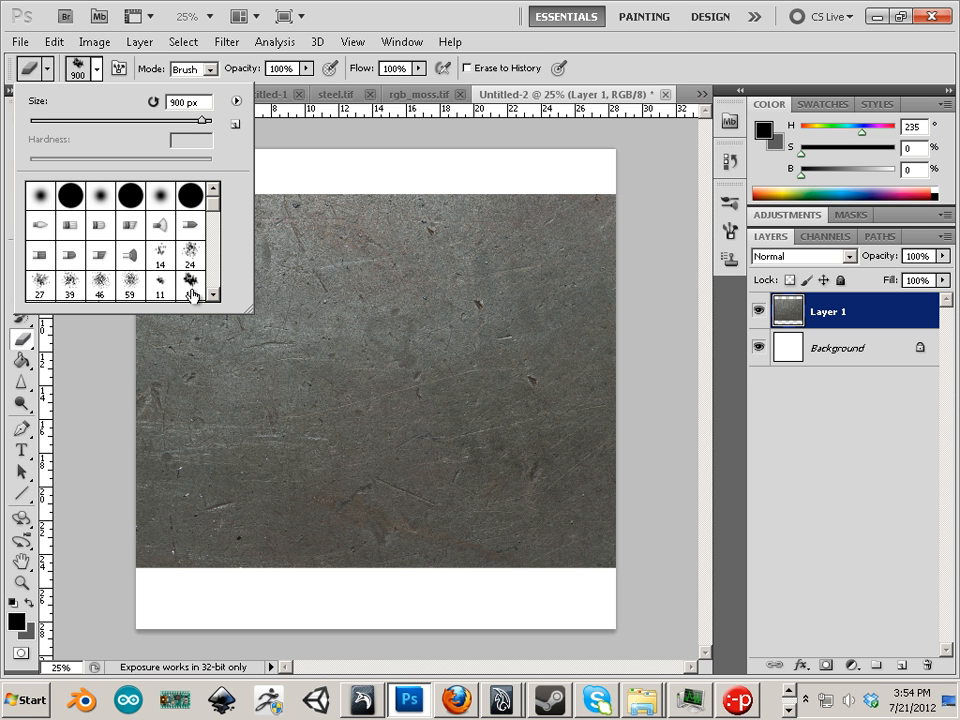
{"action": "left_click", "coordinate": [190, 285]}
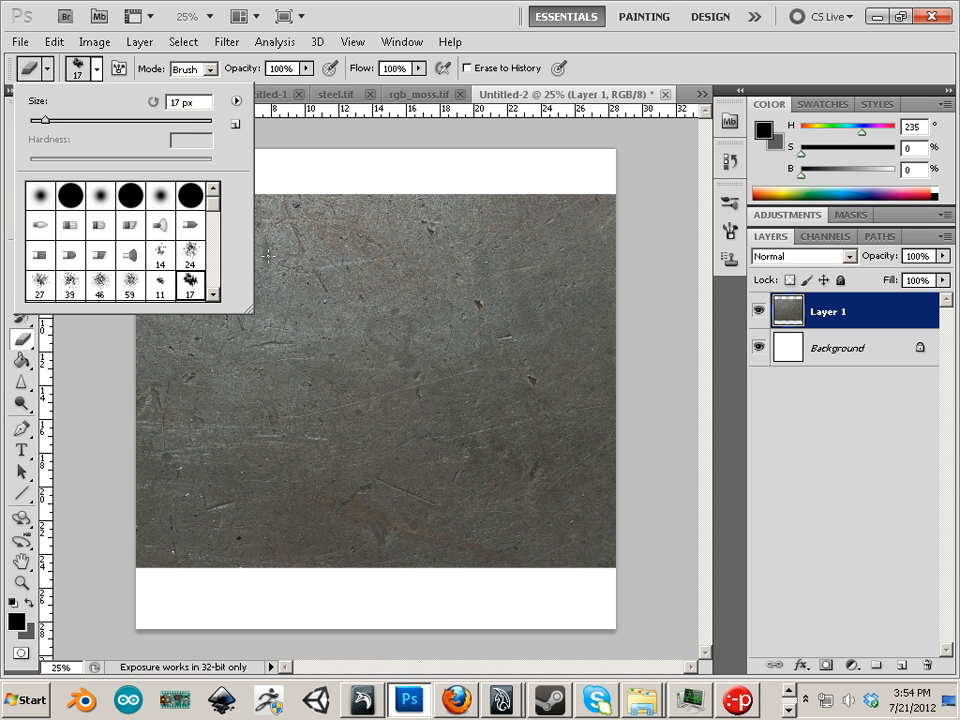
{"action": "left_click", "coordinate": [375, 124]}
Step: Enable Shape Dynamics in the eraser's brush settings and collapse the brush settings
{"action": "left_click", "coordinate": [401, 42]}
{"action": "mouse_move", "coordinate": [447, 45]}
{"action": "mouse_move", "coordinate": [401, 42]}
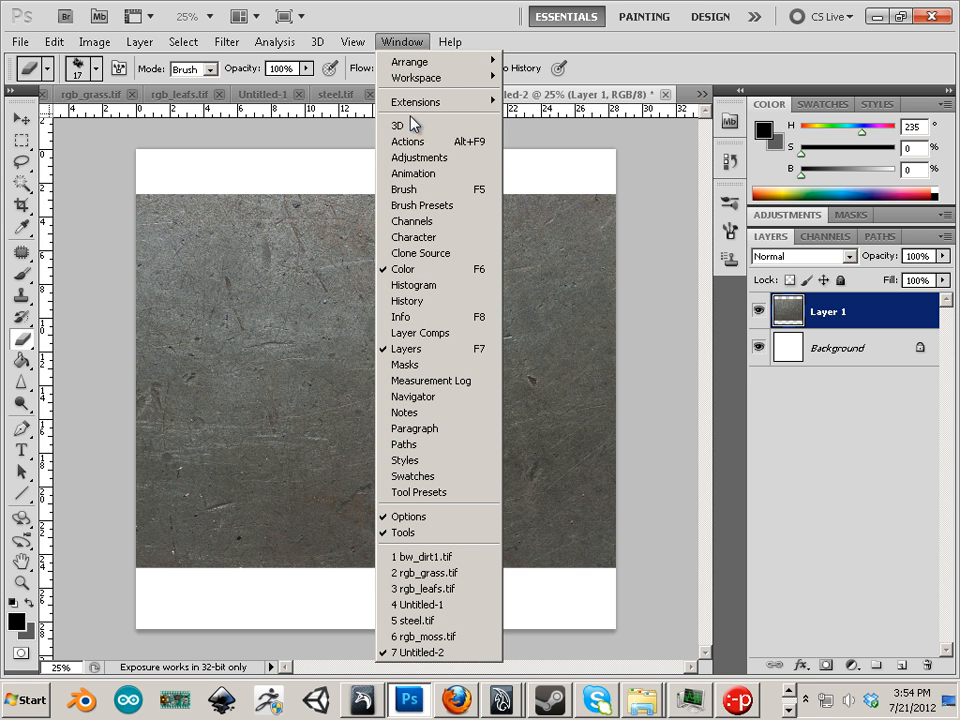
{"action": "left_click", "coordinate": [421, 190]}
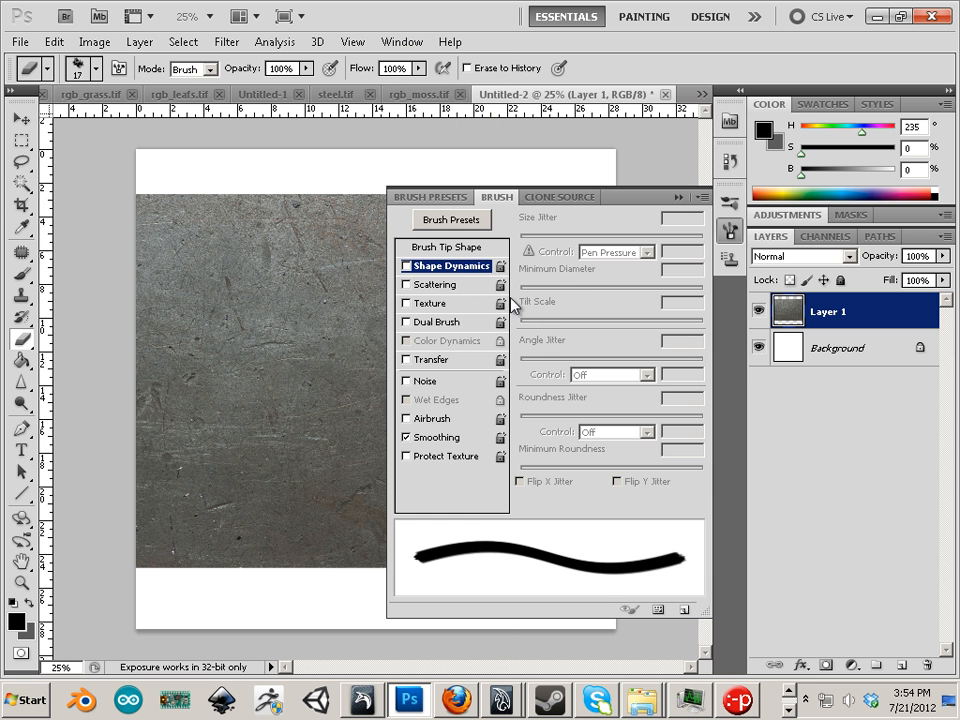
{"action": "left_click", "coordinate": [406, 266]}
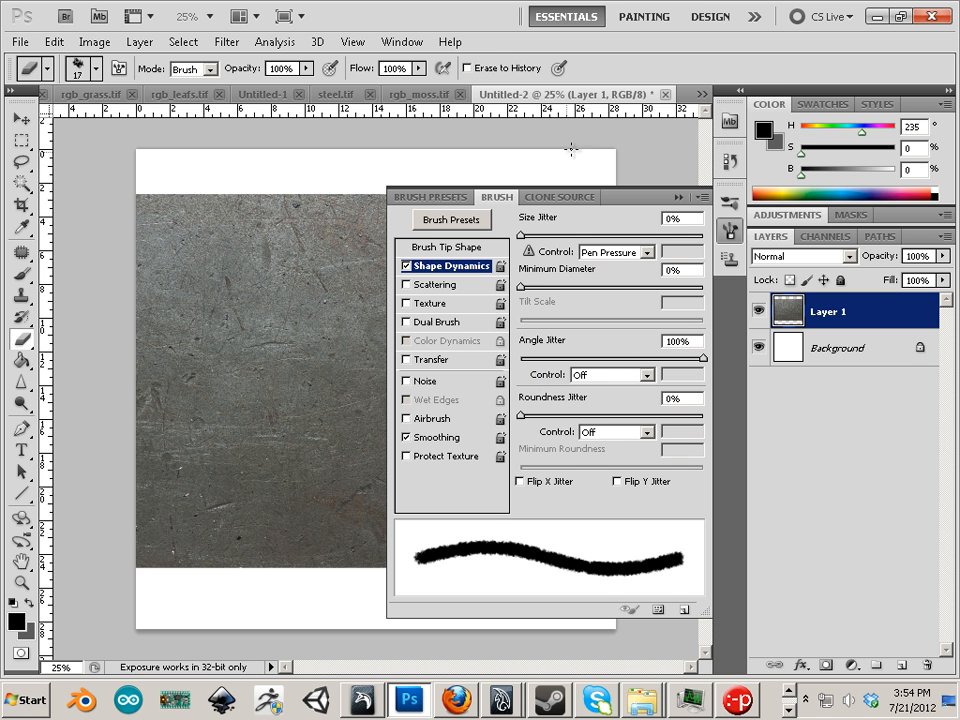
{"action": "left_click", "coordinate": [679, 197]}
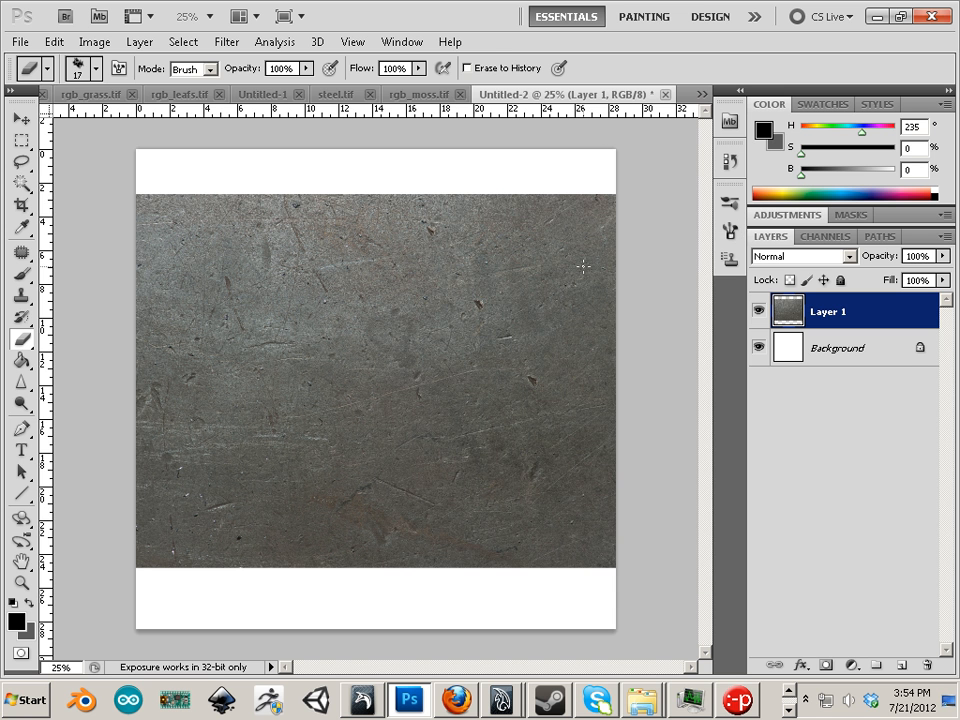
Step: Enlarge the eraser brush to 400–700 px and erase all borders of the metal layer into a rough, rounded patch
{"action": "key", "text": "bracketright"}
{"action": "key", "text": "bracketright"}
{"action": "key", "text": "bracketright"}
{"action": "key", "text": "bracketright"}
{"action": "key", "text": "bracketright"}
{"action": "key", "text": "bracketright"}
{"action": "key", "text": "bracketright"}
{"action": "key", "text": "bracketright"}
{"action": "key", "text": "bracketright"}
{"action": "key", "text": "bracketright"}
{"action": "key", "text": "bracketright"}
{"action": "key", "text": "bracketright"}
{"action": "key", "text": "bracketright"}
{"action": "key", "text": "bracketright"}
{"action": "key", "text": "bracketright"}
{"action": "key", "text": "bracketright"}
{"action": "key", "text": "bracketright"}
{"action": "key", "text": "bracketright"}
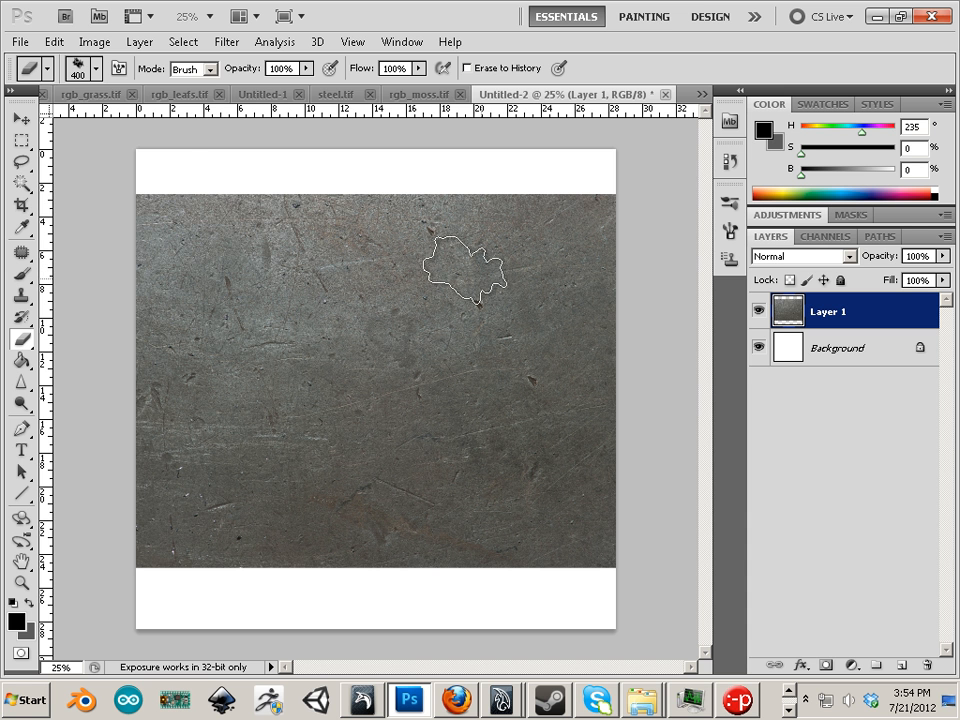
{"action": "mouse_move", "coordinate": [150, 191]}
{"action": "left_mouse_down"}
{"action": "mouse_move", "coordinate": [100, 395]}
{"action": "mouse_move", "coordinate": [115, 512]}
{"action": "mouse_move", "coordinate": [195, 571]}
{"action": "mouse_move", "coordinate": [275, 600]}
{"action": "mouse_move", "coordinate": [336, 640]}
{"action": "mouse_move", "coordinate": [563, 652]}
{"action": "mouse_move", "coordinate": [370, 614]}
{"action": "mouse_move", "coordinate": [461, 619]}
{"action": "mouse_move", "coordinate": [529, 608]}
{"action": "mouse_move", "coordinate": [636, 542]}
{"action": "mouse_move", "coordinate": [654, 486]}
{"action": "mouse_move", "coordinate": [647, 364]}
{"action": "mouse_move", "coordinate": [603, 219]}
{"action": "mouse_move", "coordinate": [565, 178]}
{"action": "mouse_move", "coordinate": [406, 128]}
{"action": "mouse_move", "coordinate": [247, 138]}
{"action": "mouse_move", "coordinate": [168, 162]}
{"action": "left_mouse_up"}
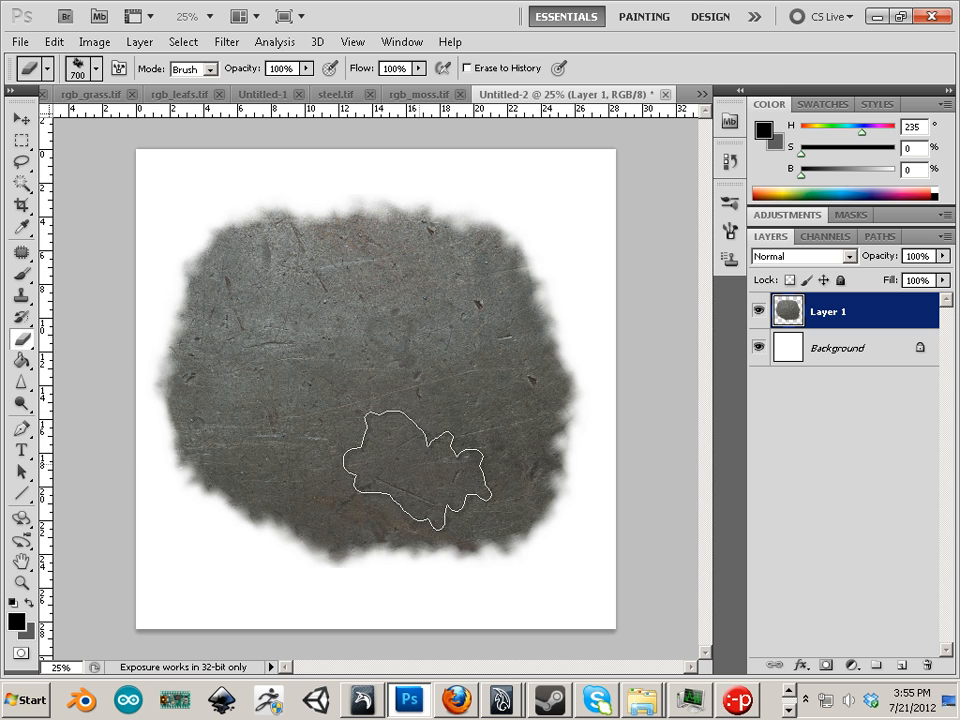
Step: Choose the Dodge tool and enlarge its brush to 1700 px
{"action": "left_click", "coordinate": [19, 403]}
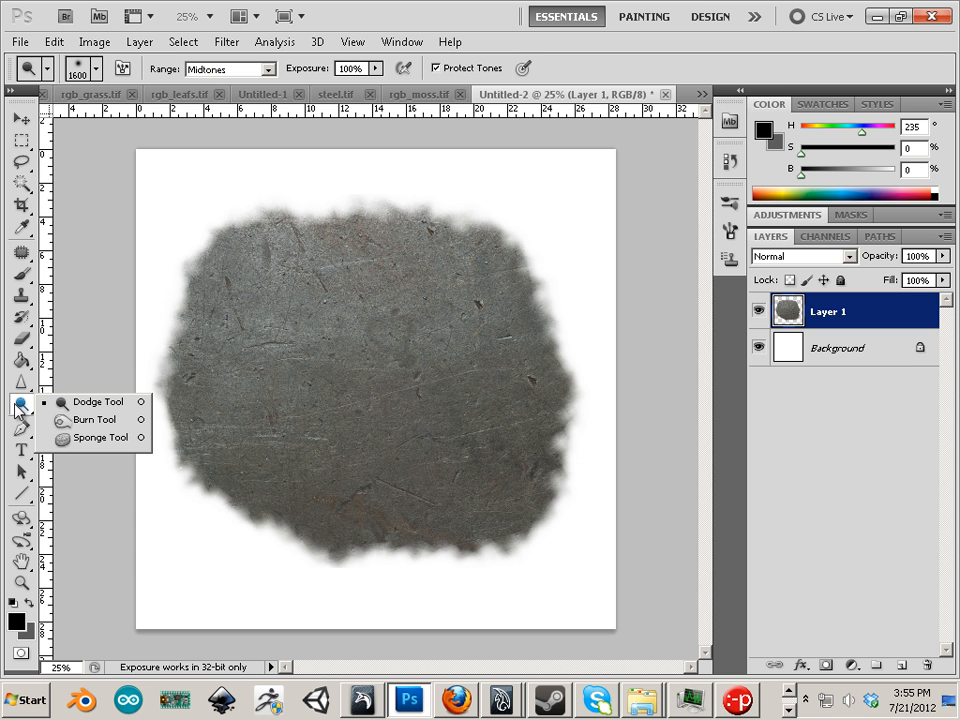
{"action": "left_click", "coordinate": [108, 402]}
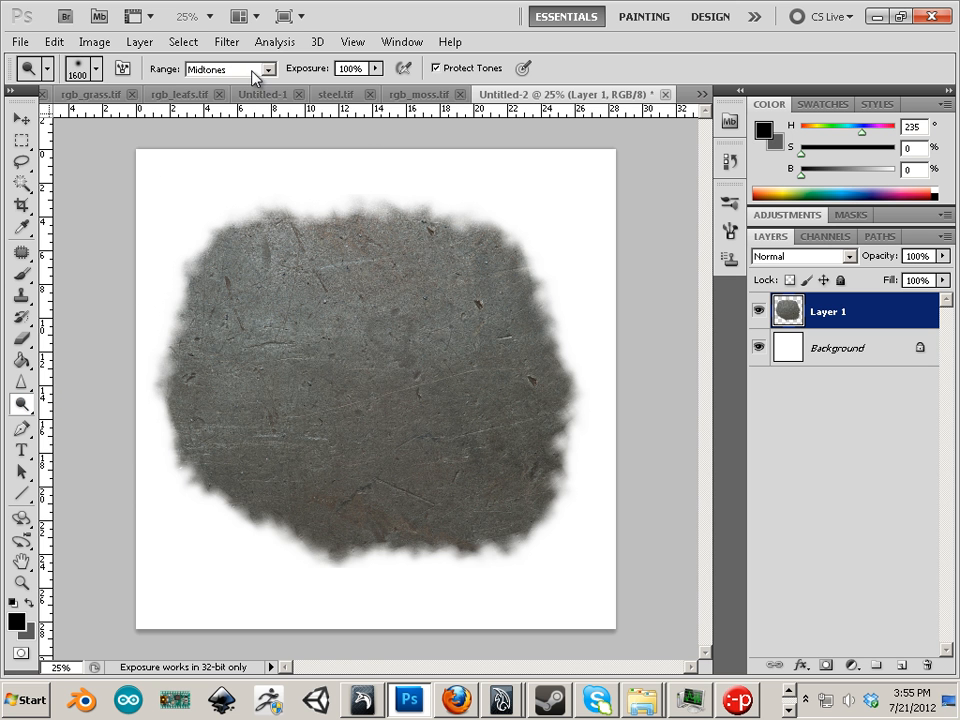
{"action": "key", "text": "bracketright"}
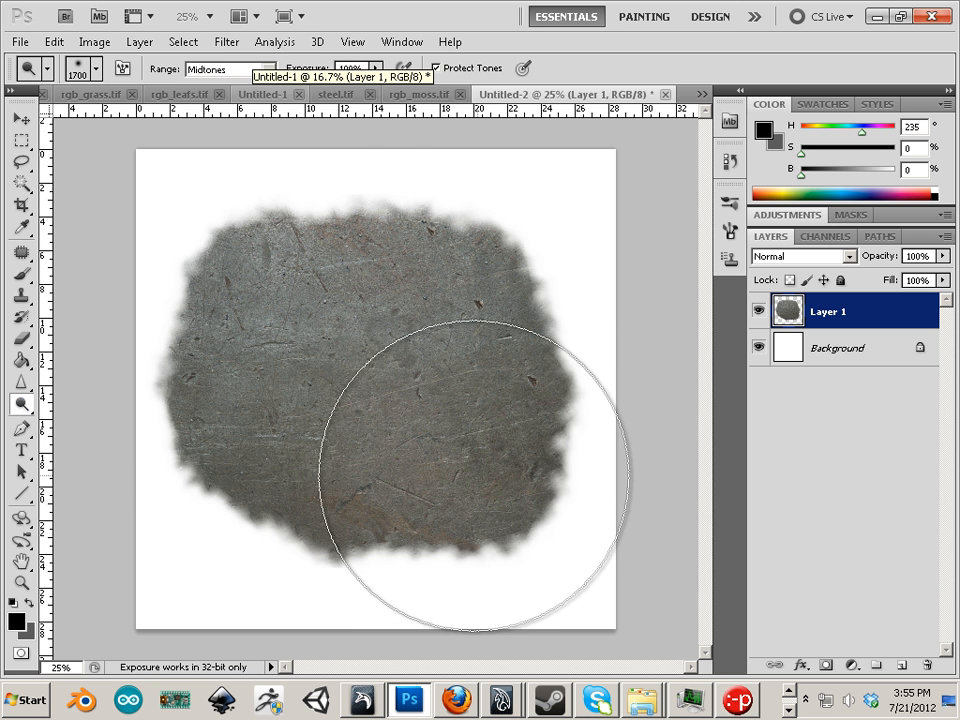
Step: Try to lighten the metal patch with Dodge strokes at 1700 px and 2000 px brush sizes
{"action": "mouse_move", "coordinate": [371, 308]}
{"action": "left_mouse_down"}
{"action": "mouse_move", "coordinate": [301, 357]}
{"action": "mouse_move", "coordinate": [269, 491]}
{"action": "mouse_move", "coordinate": [259, 456]}
{"action": "mouse_move", "coordinate": [276, 535]}
{"action": "mouse_move", "coordinate": [287, 510]}
{"action": "mouse_move", "coordinate": [374, 514]}
{"action": "mouse_move", "coordinate": [398, 550]}
{"action": "left_mouse_up"}
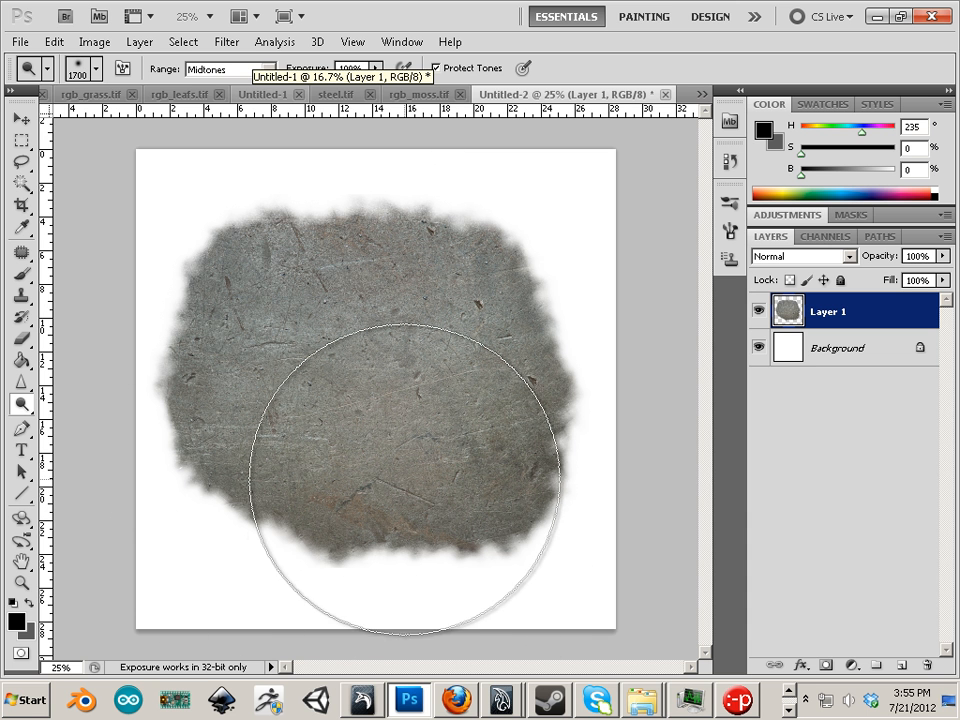
{"action": "key", "text": "bracketright"}
{"action": "key", "text": "bracketright"}
{"action": "key", "text": "bracketright"}
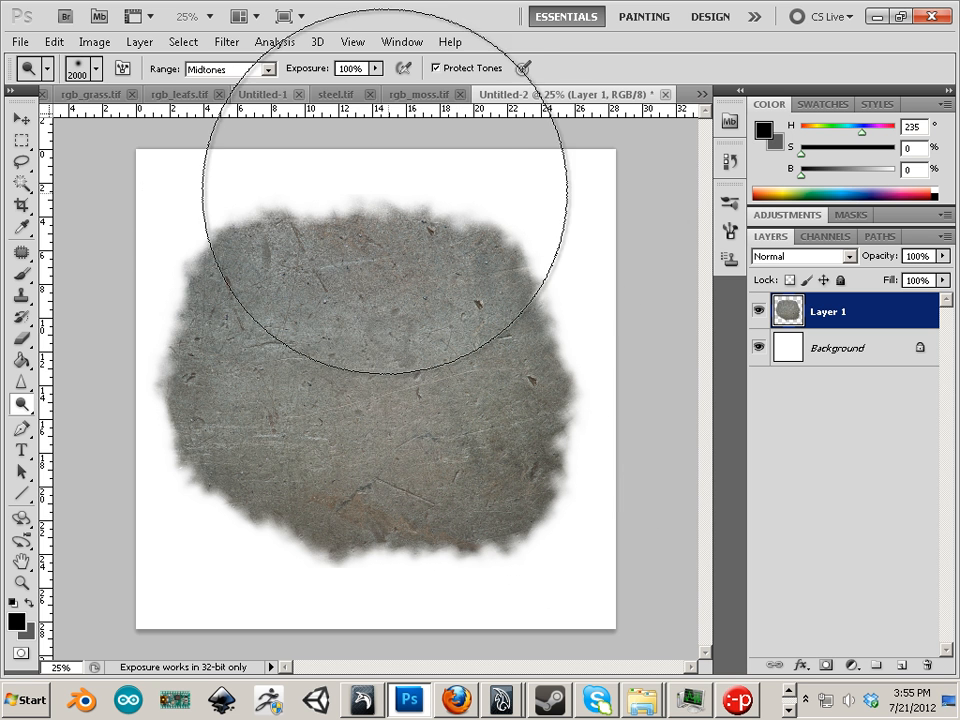
{"action": "left_click", "coordinate": [226, 409]}
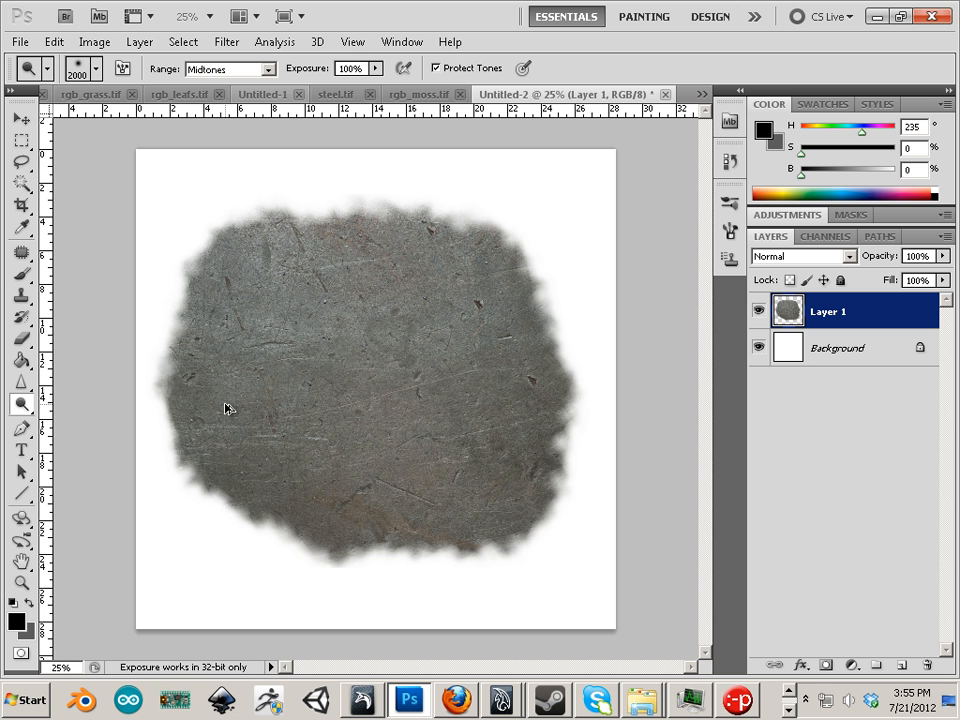
{"action": "left_click", "coordinate": [405, 414]}
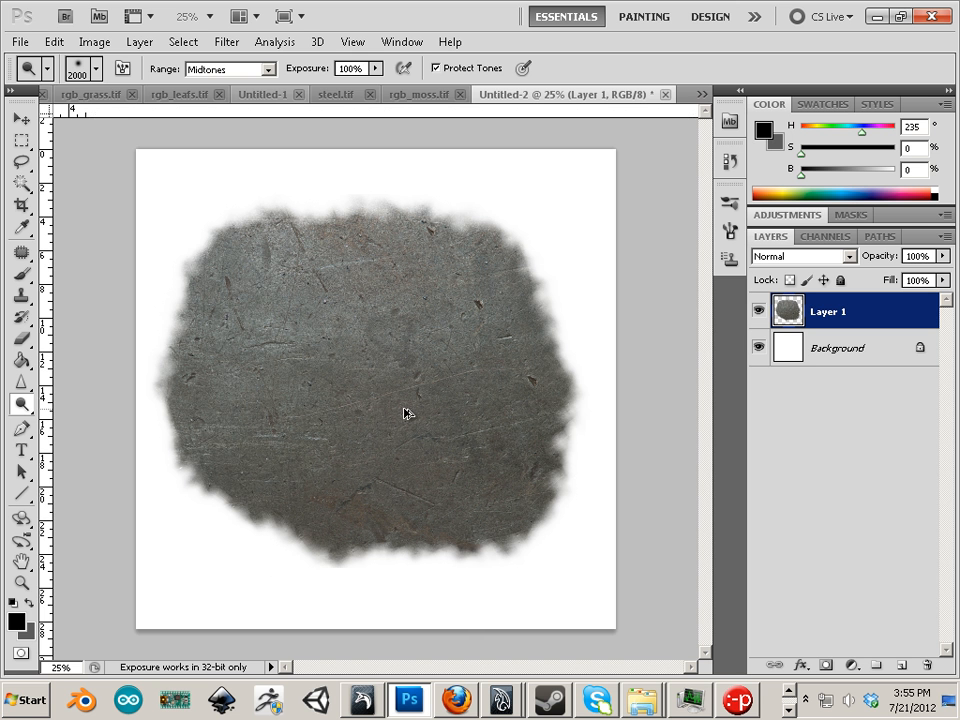
Step: Enlarge the Dodge brush to 2500 px and lighten the whole metal patch with two dabs over its centre
{"action": "key", "text": "bracketright"}
{"action": "key", "text": "bracketright"}
{"action": "key", "text": "bracketright"}
{"action": "key", "text": "bracketright"}
{"action": "key", "text": "bracketright"}
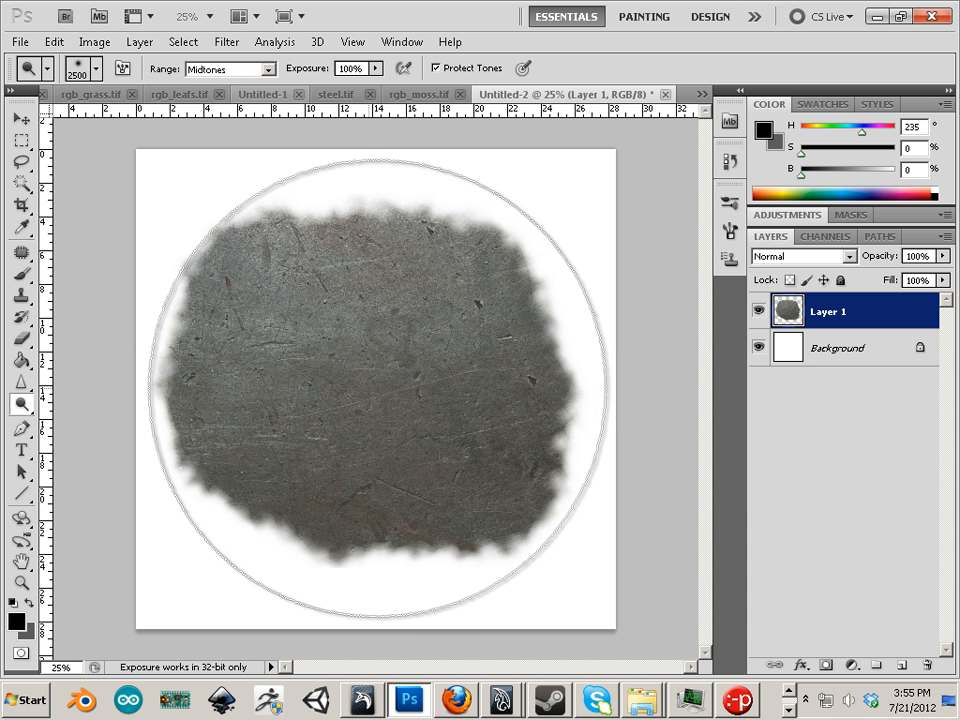
{"action": "left_click", "coordinate": [371, 390]}
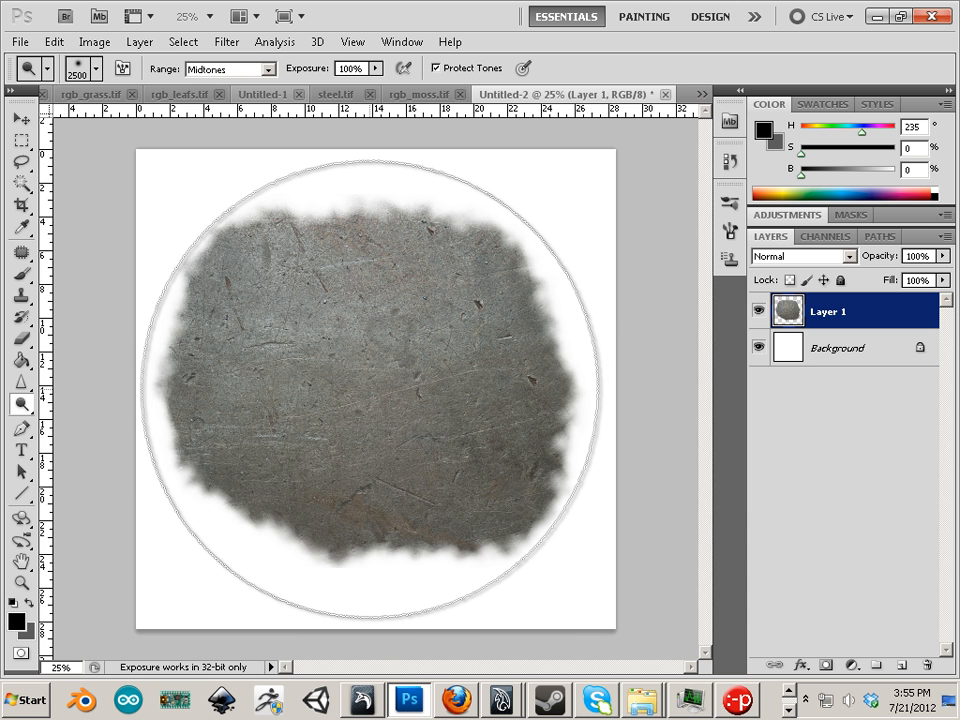
{"action": "left_click", "coordinate": [370, 390]}
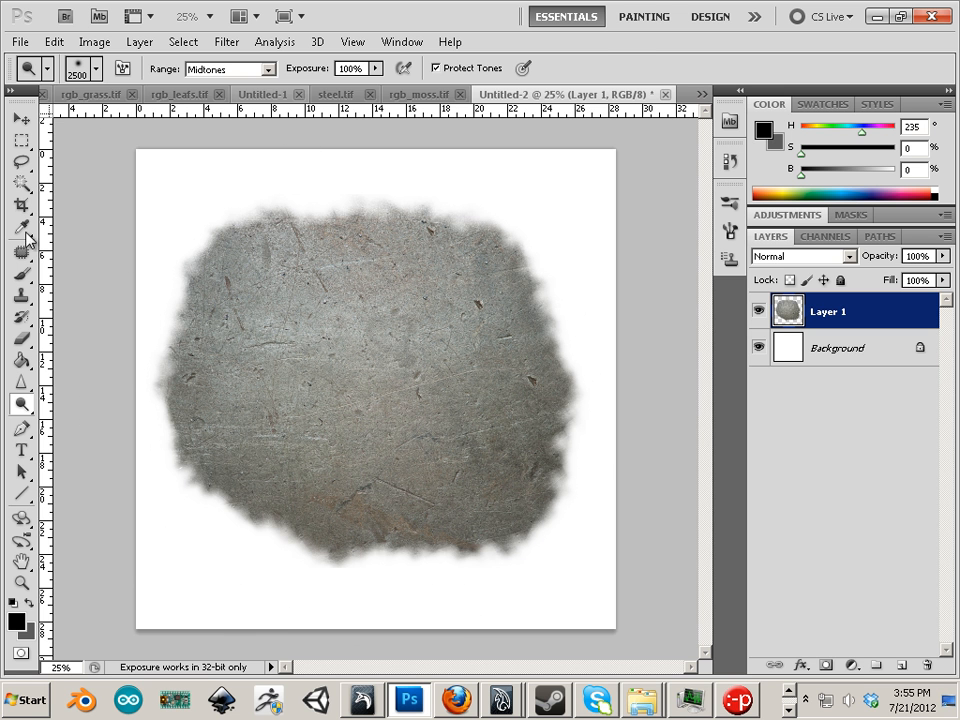
Step: Duplicate the metal layer and offset the copy up and to the right so it overlaps the original patch
{"action": "left_click", "coordinate": [21, 120]}
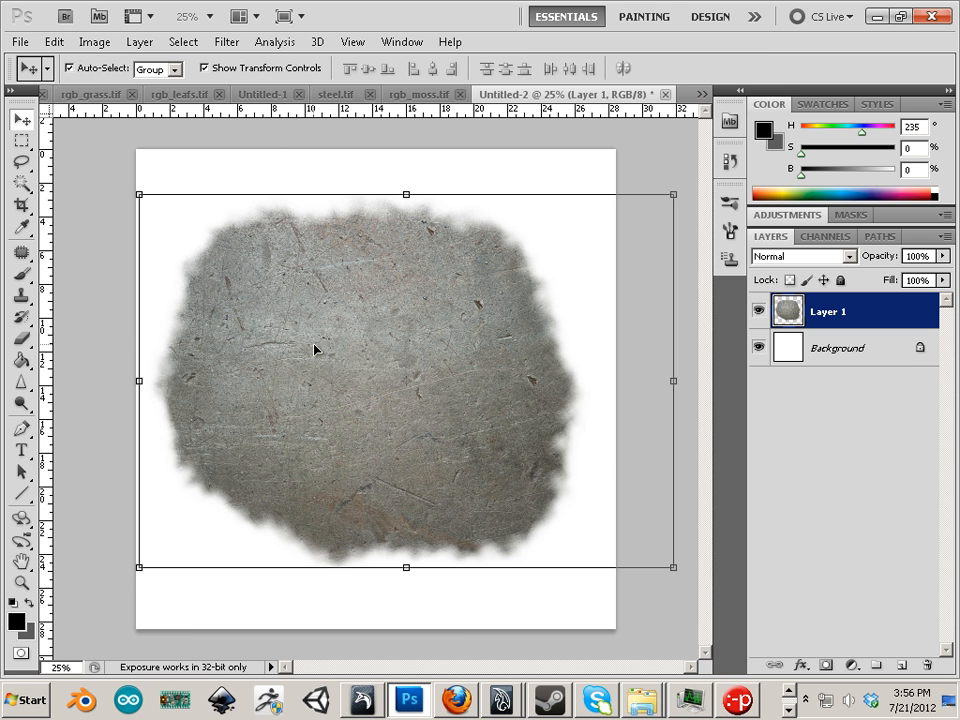
{"action": "left_click_drag", "start_coordinate": [335, 379], "coordinate": [446, 334]}
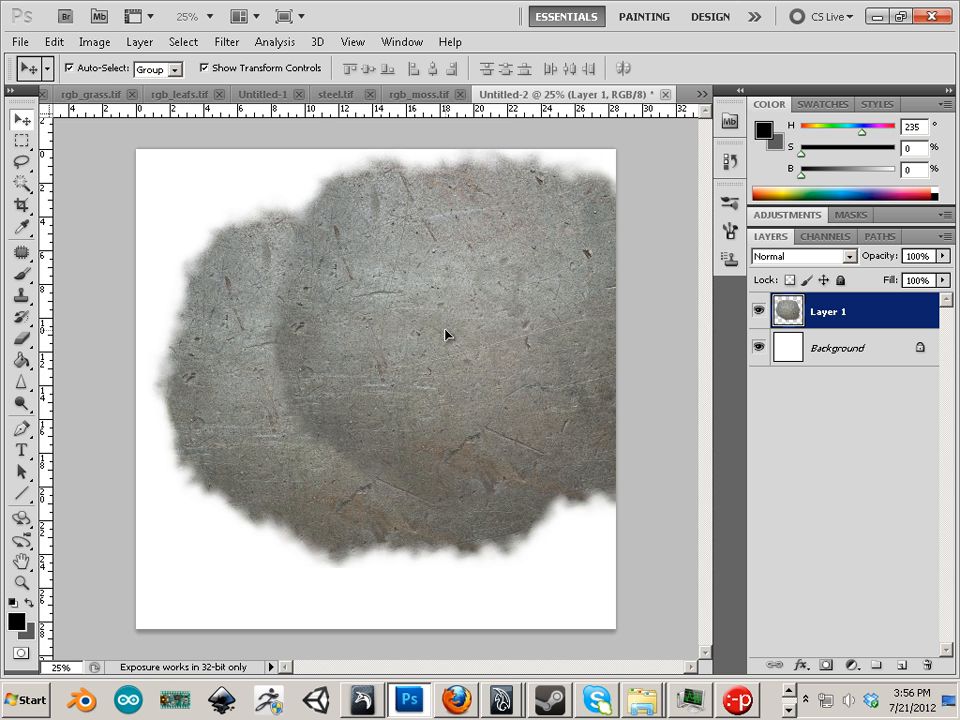
{"action": "key", "text": "ctrl+j"}
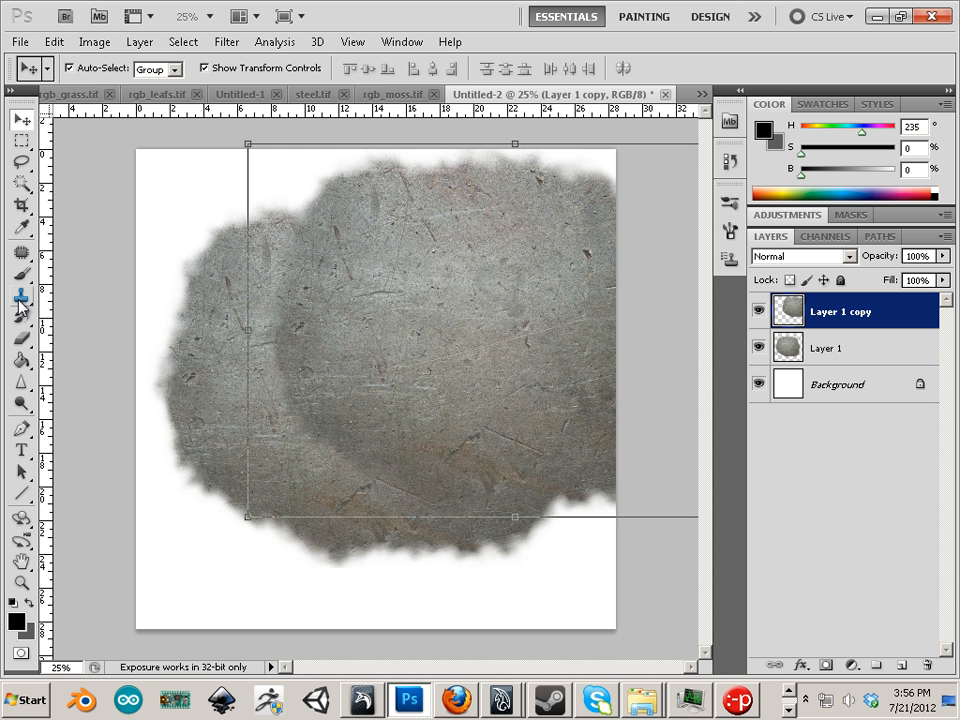
Step: Return to the Dodge tool and reduce its brush to 1400 px
{"action": "left_click", "coordinate": [21, 404]}
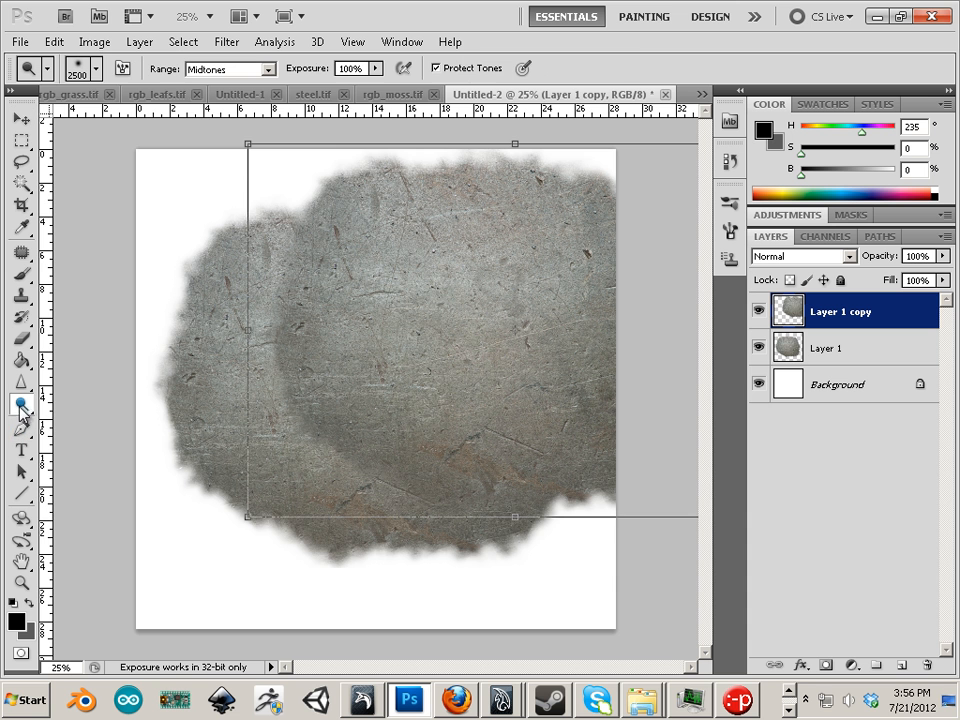
{"action": "key", "text": "bracketleft"}
{"action": "key", "text": "bracketleft"}
{"action": "key", "text": "bracketleft"}
{"action": "key", "text": "bracketleft"}
{"action": "key", "text": "bracketleft"}
{"action": "key", "text": "bracketleft"}
{"action": "key", "text": "bracketleft"}
{"action": "key", "text": "bracketleft"}
{"action": "key", "text": "bracketleft"}
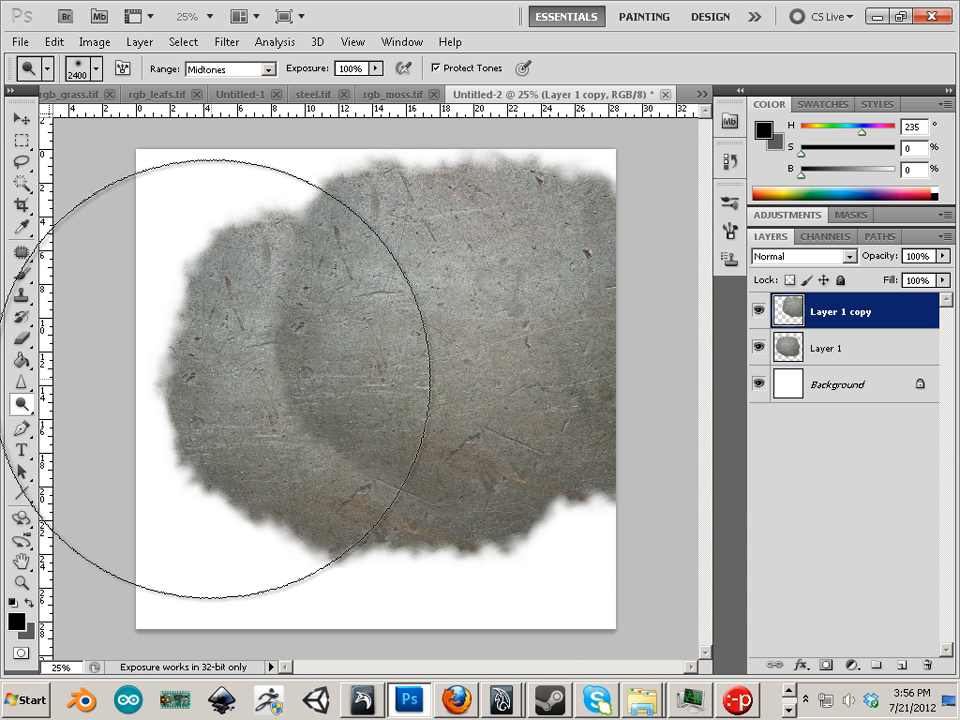
{"action": "key", "text": "bracketleft"}
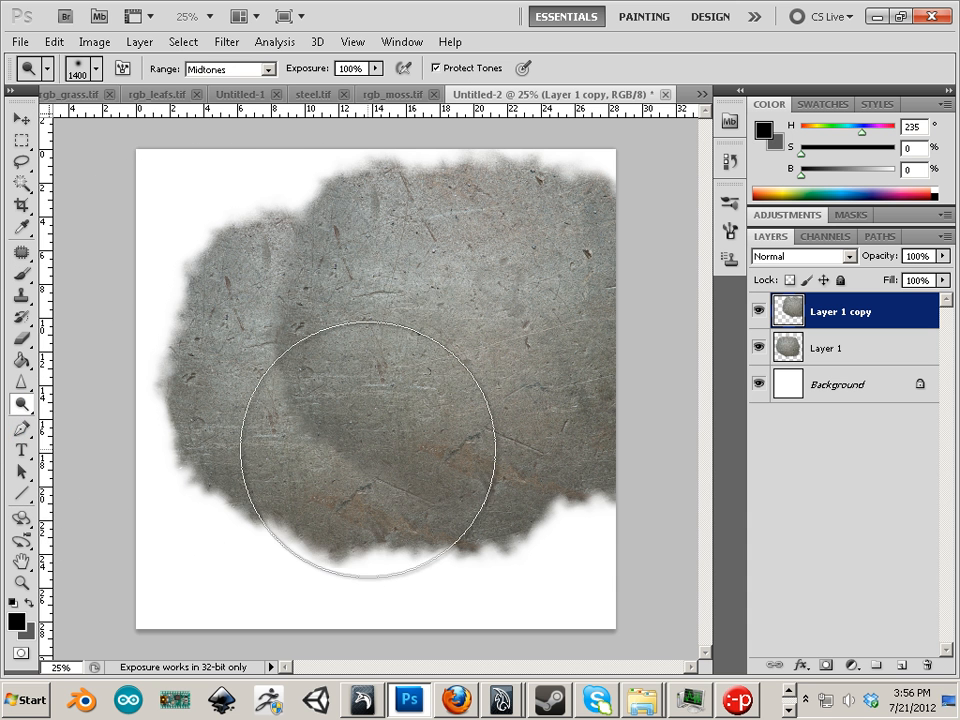
Step: Try to lighten the dark seam along the copied patch's left edge with Dodge strokes at 100% exposure
{"action": "mouse_move", "coordinate": [368, 450]}
{"action": "left_mouse_down"}
{"action": "mouse_move", "coordinate": [322, 416]}
{"action": "mouse_move", "coordinate": [309, 321]}
{"action": "left_mouse_up"}
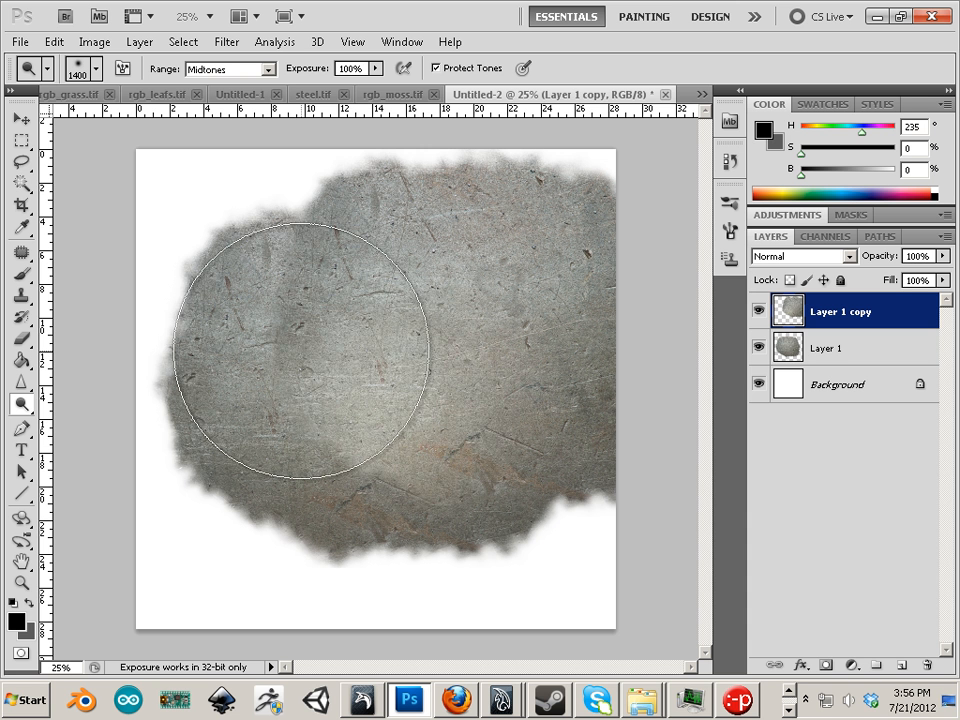
{"action": "key", "text": "ctrl+z"}
{"action": "left_click_drag", "start_coordinate": [283, 375], "coordinate": [268, 300]}
{"action": "key", "text": "ctrl+z"}
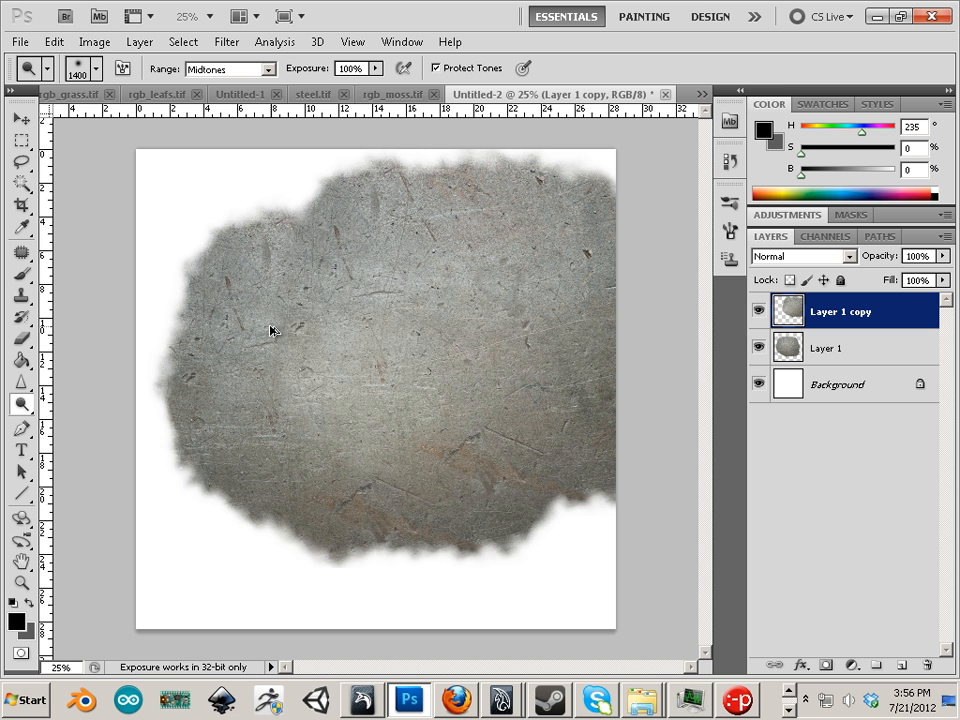
{"action": "key", "text": "ctrl+z"}
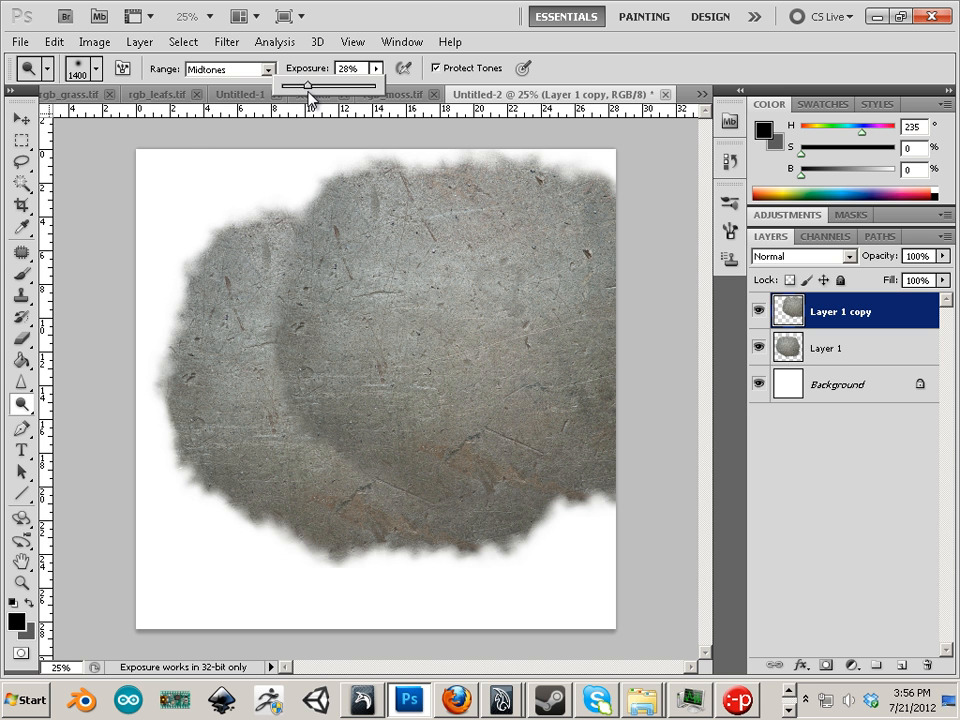
Step: Set the Dodge exposure to 25% and lighten the copied patch's left edge and, with the copy shifted left, its right edge
{"action": "left_click", "coordinate": [305, 95]}
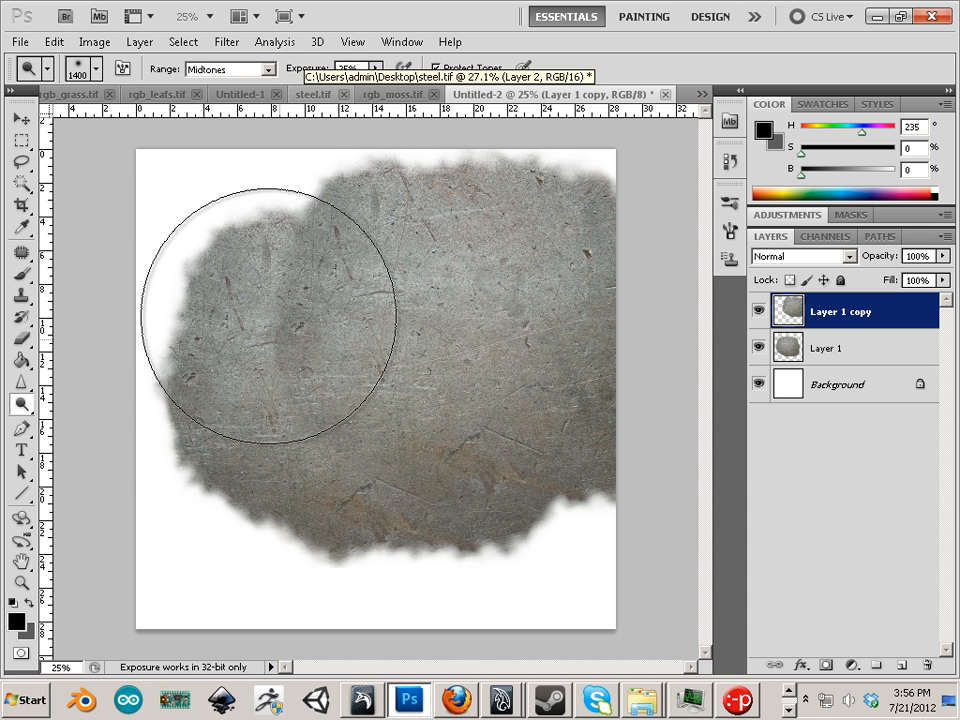
{"action": "left_click", "coordinate": [20, 118]}
{"action": "left_click_drag", "start_coordinate": [300, 330], "coordinate": [150, 283]}
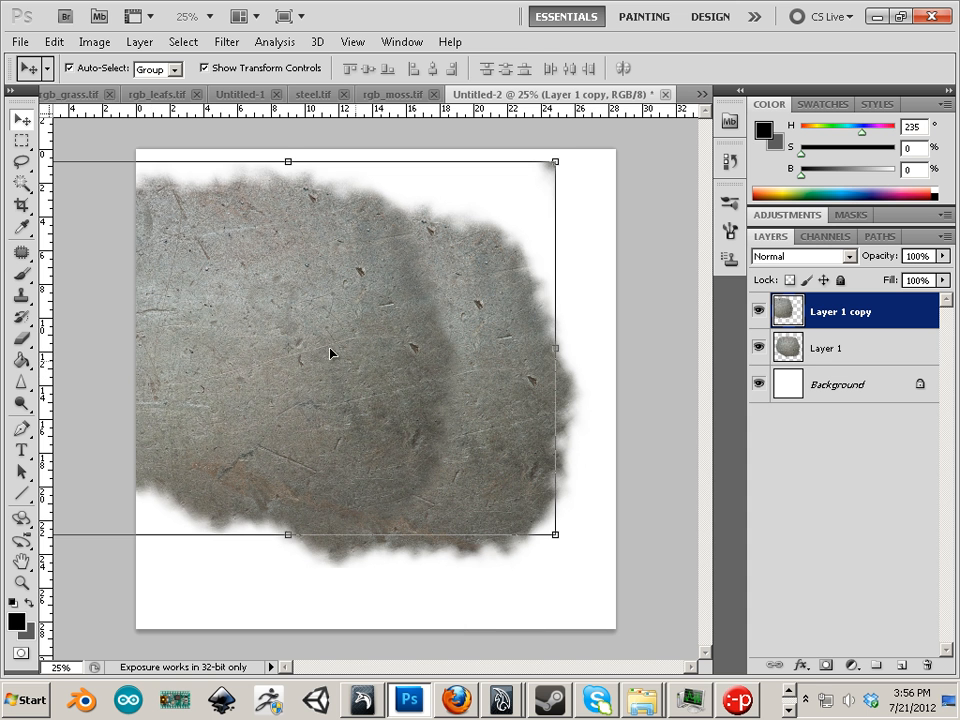
{"action": "left_click", "coordinate": [20, 403]}
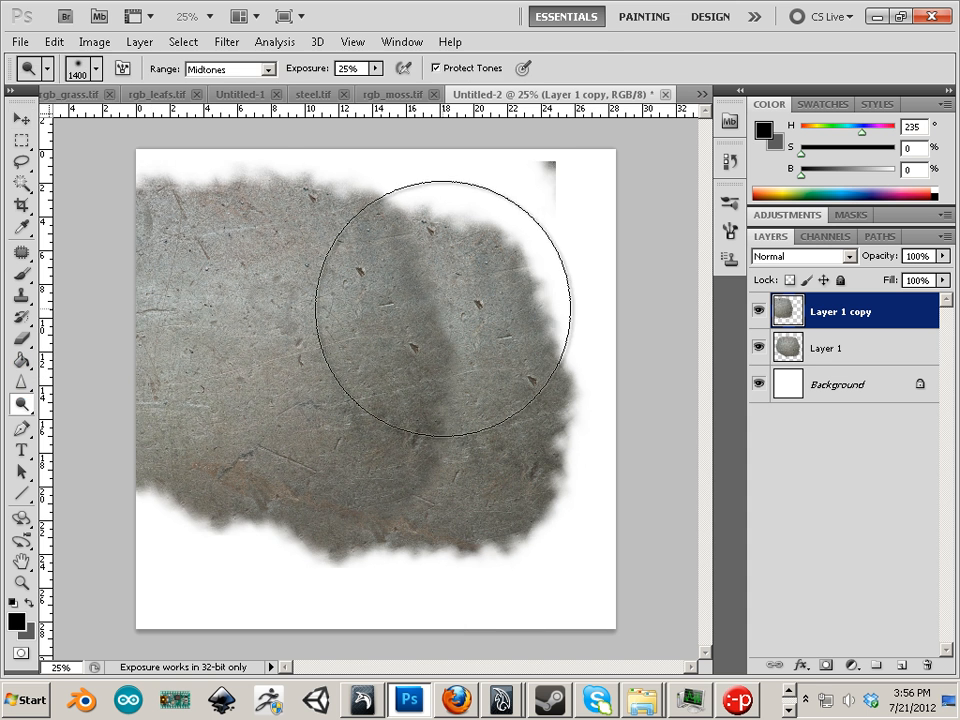
{"action": "mouse_move", "coordinate": [444, 304]}
{"action": "left_mouse_down"}
{"action": "mouse_move", "coordinate": [448, 352]}
{"action": "mouse_move", "coordinate": [432, 367]}
{"action": "mouse_move", "coordinate": [455, 462]}
{"action": "mouse_move", "coordinate": [443, 495]}
{"action": "mouse_move", "coordinate": [483, 516]}
{"action": "mouse_move", "coordinate": [466, 481]}
{"action": "mouse_move", "coordinate": [498, 403]}
{"action": "mouse_move", "coordinate": [483, 452]}
{"action": "mouse_move", "coordinate": [443, 456]}
{"action": "mouse_move", "coordinate": [471, 419]}
{"action": "left_mouse_up"}
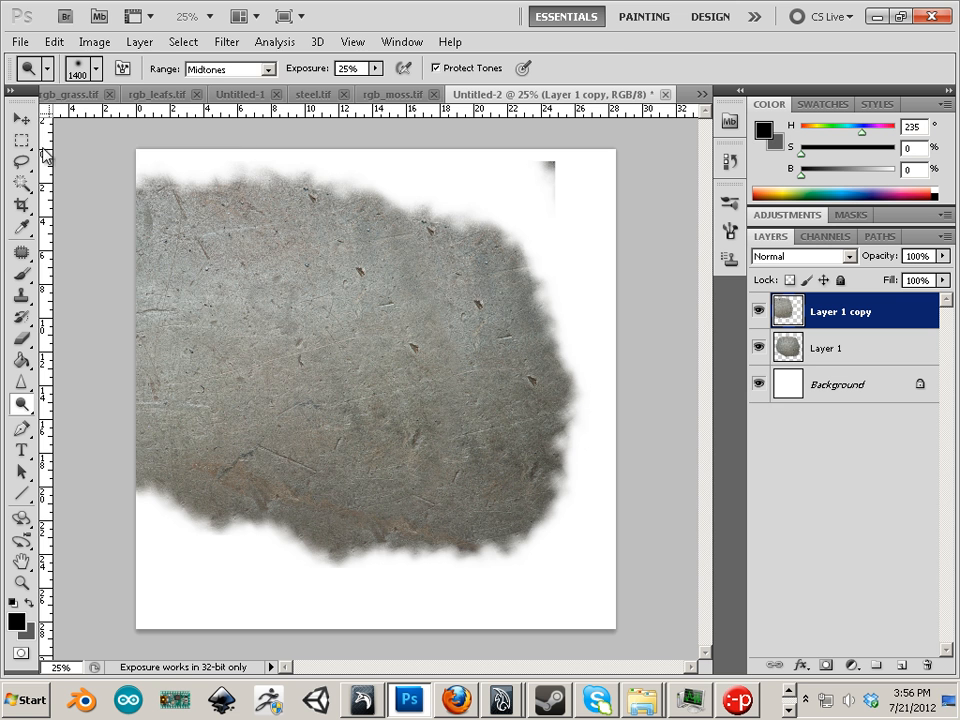
Step: Move the copied patch up the canvas and lighten the dark seam along its lower edge with the Dodge tool
{"action": "left_click", "coordinate": [21, 118]}
{"action": "mouse_move", "coordinate": [269, 333]}
{"action": "left_mouse_down"}
{"action": "mouse_move", "coordinate": [276, 313]}
{"action": "mouse_move", "coordinate": [518, 365]}
{"action": "mouse_move", "coordinate": [493, 360]}
{"action": "left_mouse_up"}
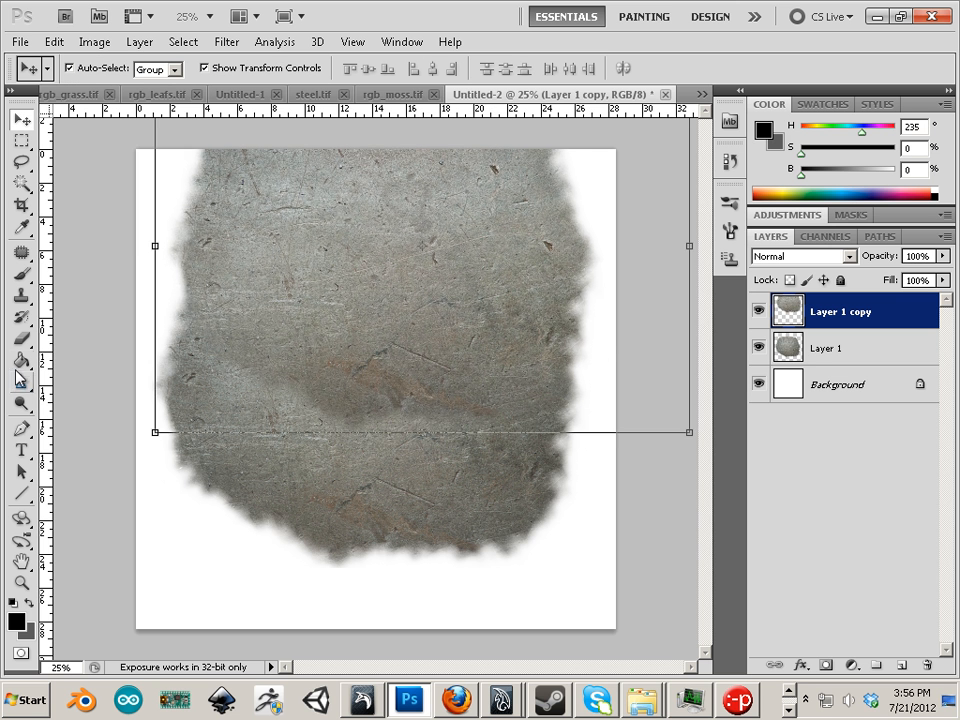
{"action": "left_click", "coordinate": [21, 403]}
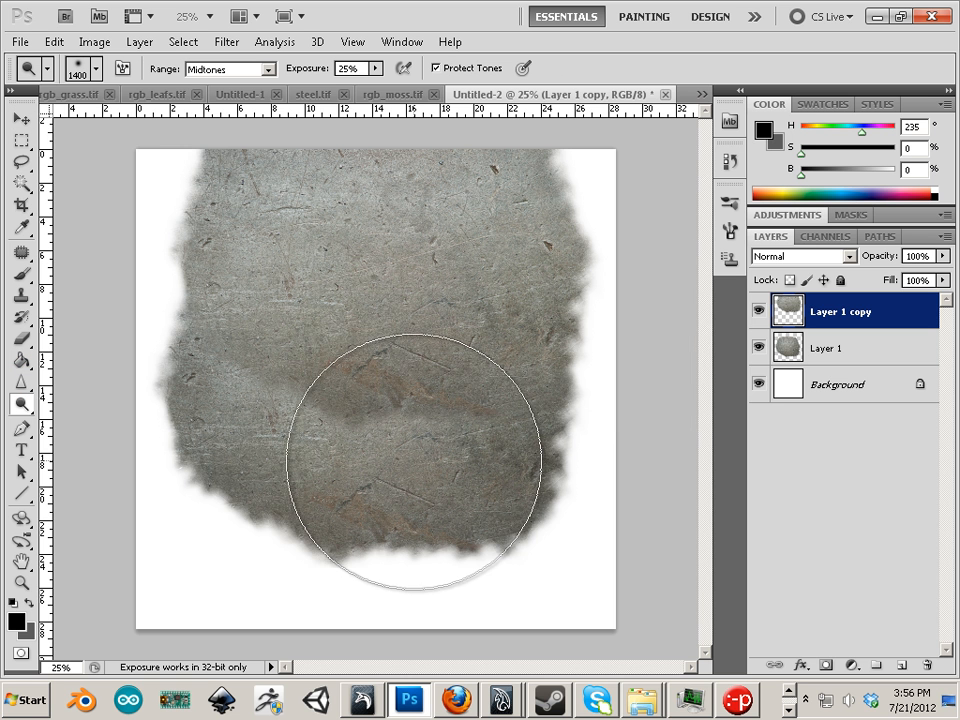
{"action": "mouse_move", "coordinate": [366, 459]}
{"action": "left_mouse_down"}
{"action": "mouse_move", "coordinate": [214, 429]}
{"action": "mouse_move", "coordinate": [220, 418]}
{"action": "mouse_move", "coordinate": [527, 441]}
{"action": "left_mouse_up"}
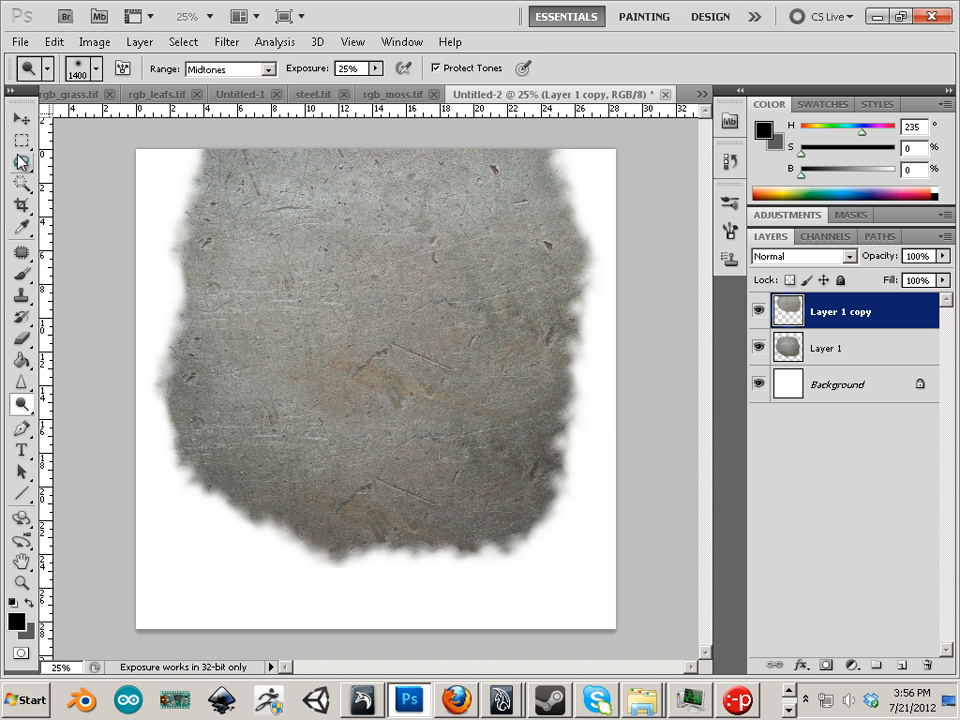
Step: Move the copied metal patch back down so it lies almost exactly over the original patch
{"action": "left_click", "coordinate": [21, 120]}
{"action": "left_click_drag", "start_coordinate": [356, 298], "coordinate": [377, 449]}
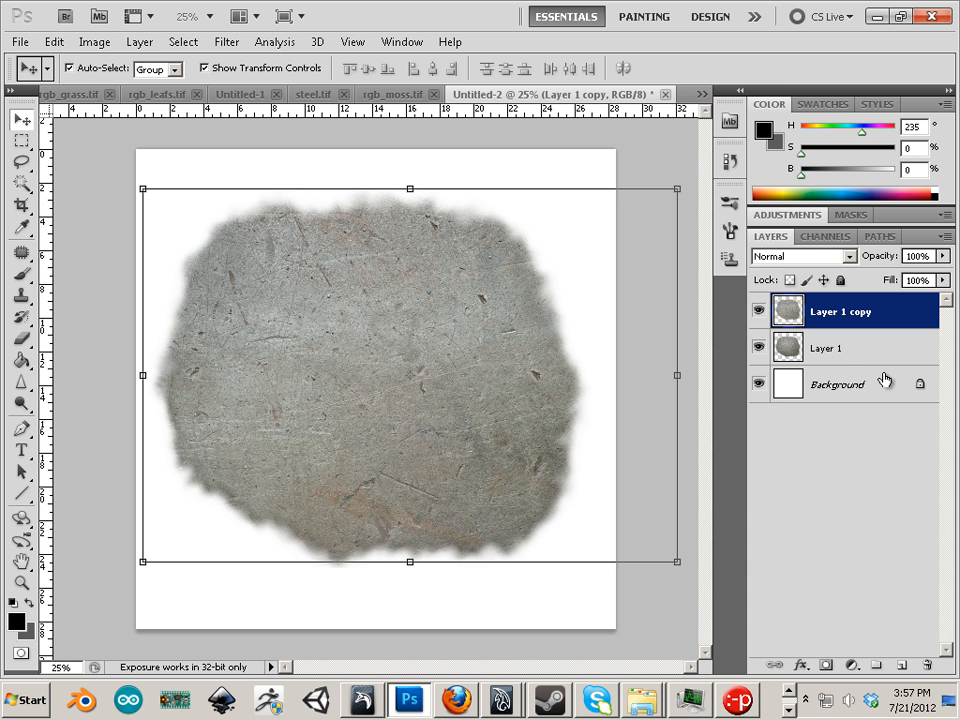
{"action": "key", "text": "ctrl+t"}
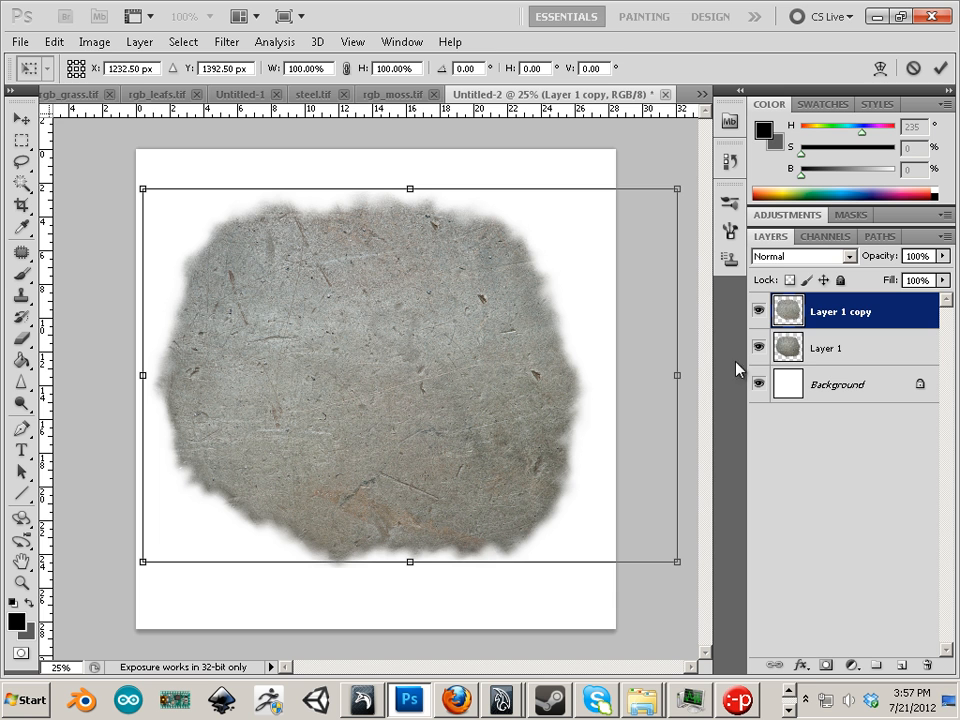
{"action": "key", "text": "Return"}
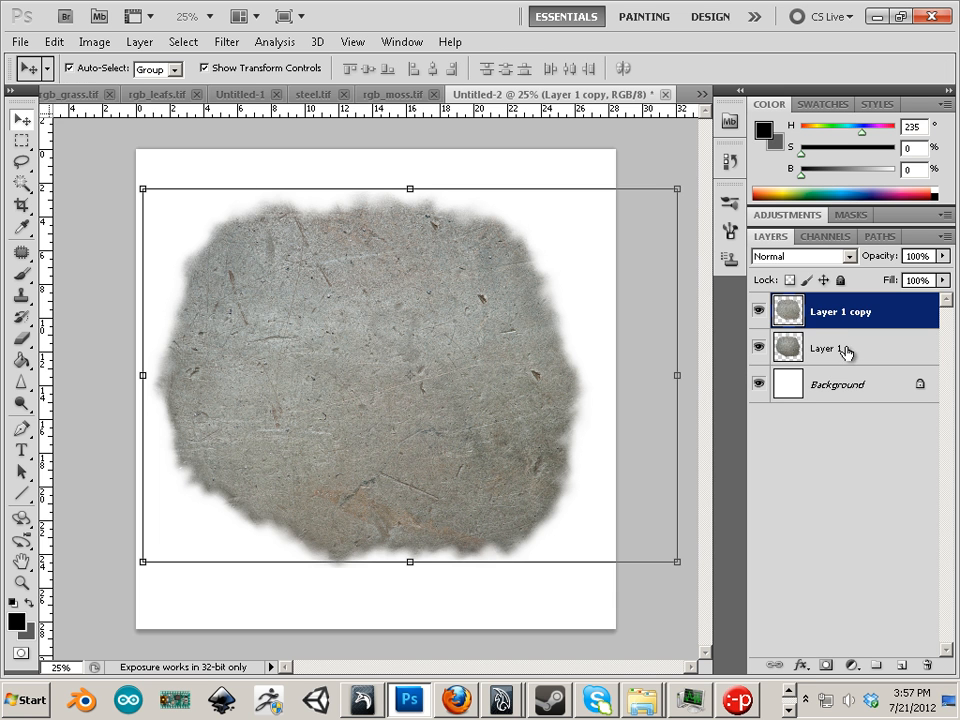
Step: Delete the original Layer 1, duplicate the retouched metal patch and offset the duplicate up and to the left
{"action": "left_click_drag", "start_coordinate": [845, 352], "coordinate": [926, 664]}
{"action": "left_click", "coordinate": [832, 311]}
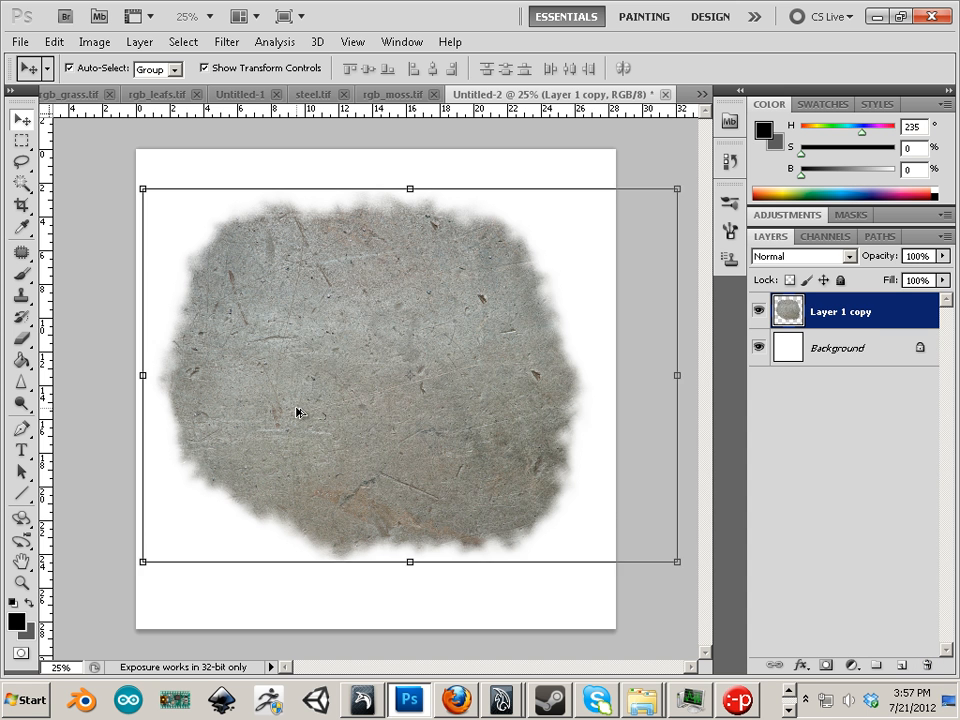
{"action": "left_click_drag", "start_coordinate": [297, 411], "coordinate": [47, 274]}
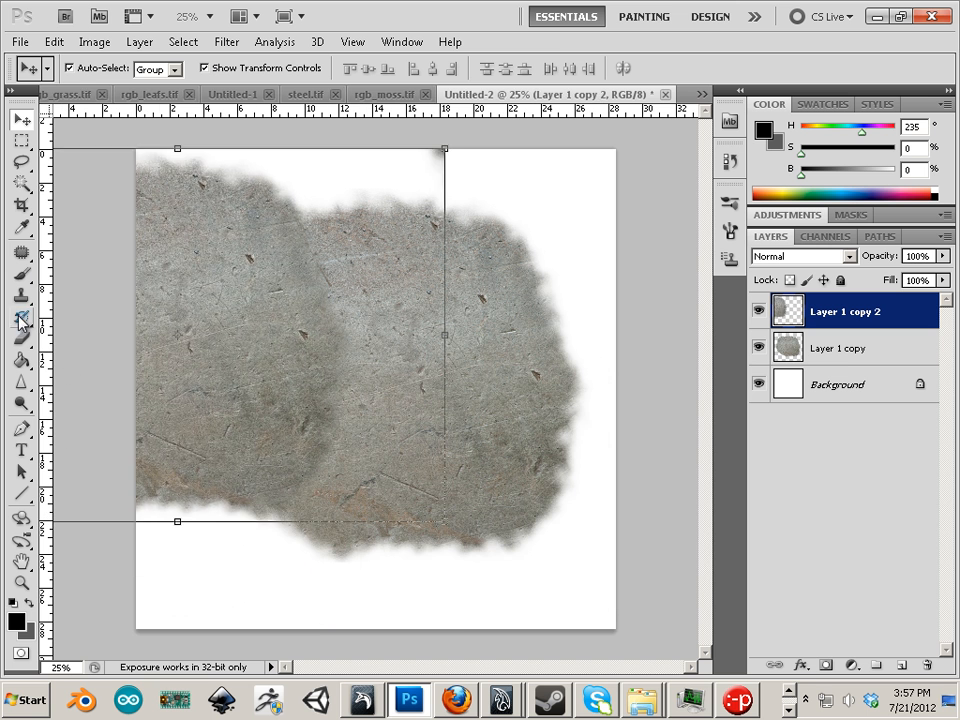
Step: Lighten the dark seam along the duplicate's right edge with the Dodge tool at brush size 800
{"action": "left_click", "coordinate": [26, 406]}
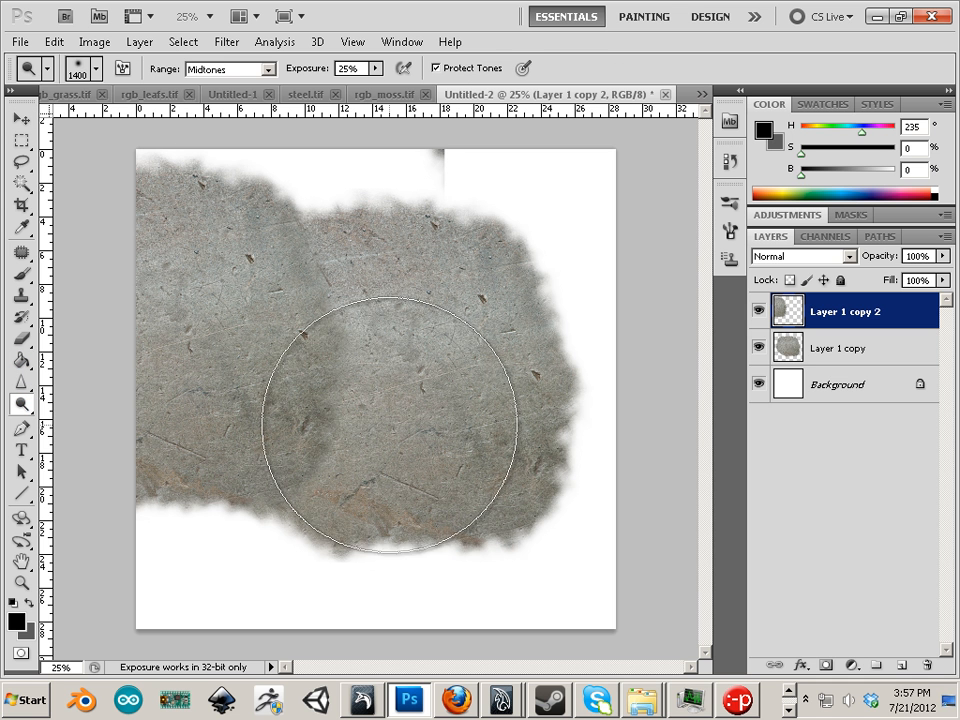
{"action": "key", "text": "bracketleft"}
{"action": "key", "text": "bracketleft"}
{"action": "mouse_move", "coordinate": [332, 428]}
{"action": "left_mouse_down"}
{"action": "mouse_move", "coordinate": [321, 407]}
{"action": "mouse_move", "coordinate": [332, 317]}
{"action": "mouse_move", "coordinate": [320, 279]}
{"action": "left_mouse_up"}
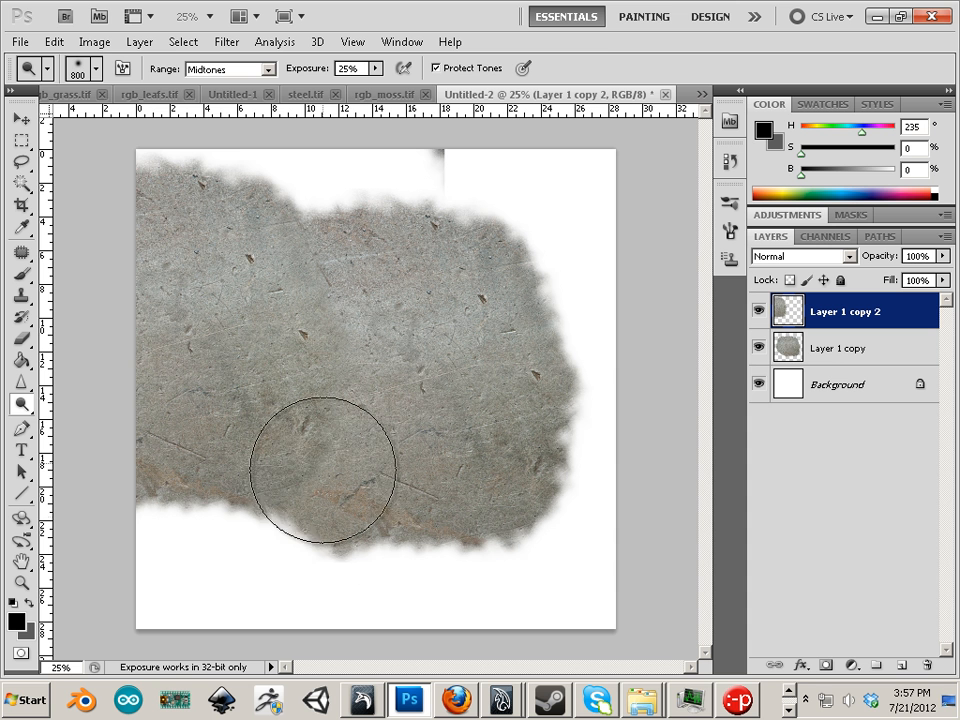
Step: Move the duplicate down and to the right of the patch beneath and lighten its left edge with the Dodge tool
{"action": "left_click", "coordinate": [21, 118]}
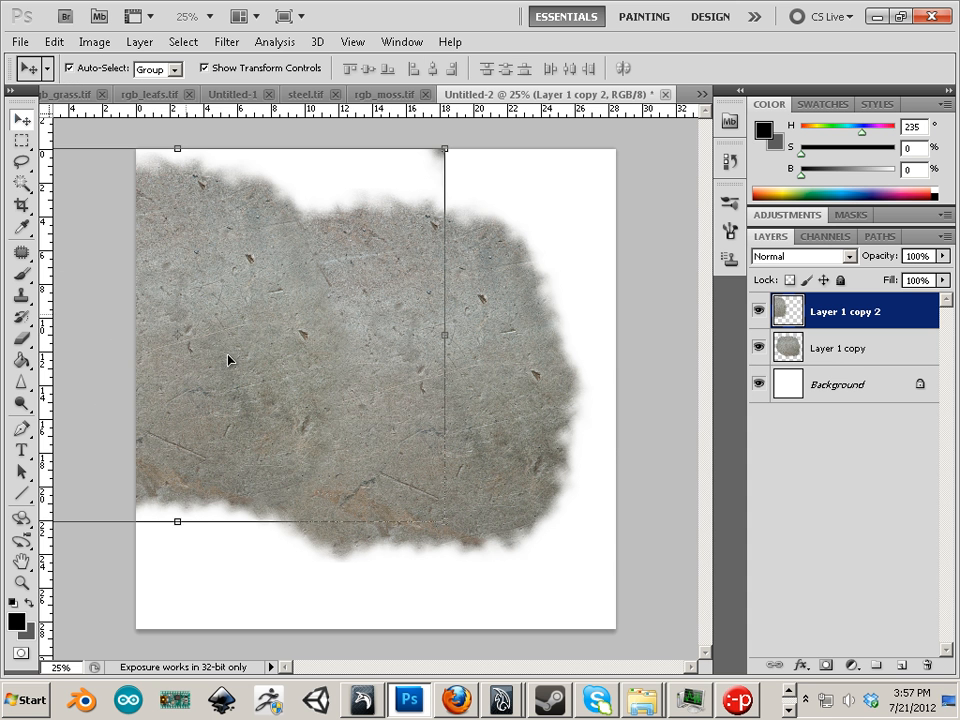
{"action": "left_click_drag", "start_coordinate": [227, 488], "coordinate": [358, 436]}
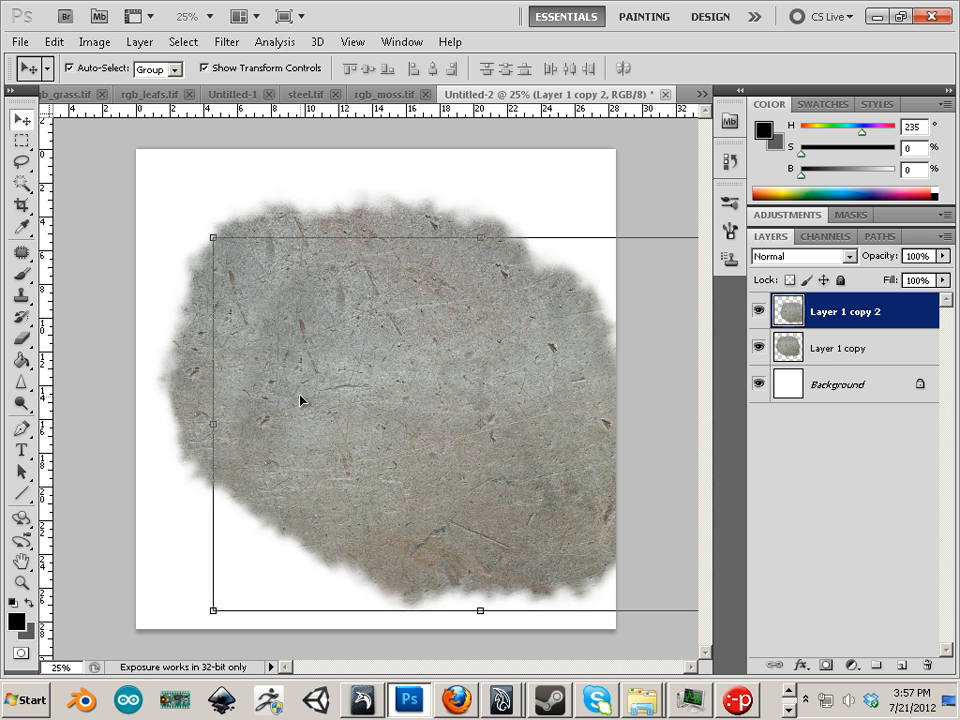
{"action": "left_click_drag", "start_coordinate": [300, 400], "coordinate": [312, 339]}
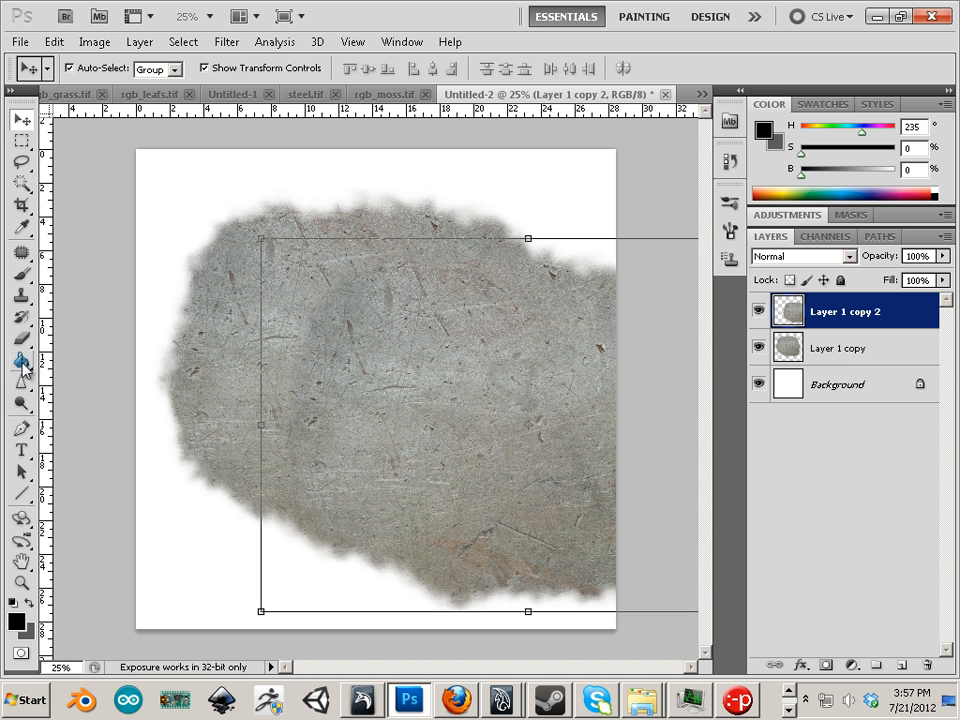
{"action": "left_click", "coordinate": [20, 403]}
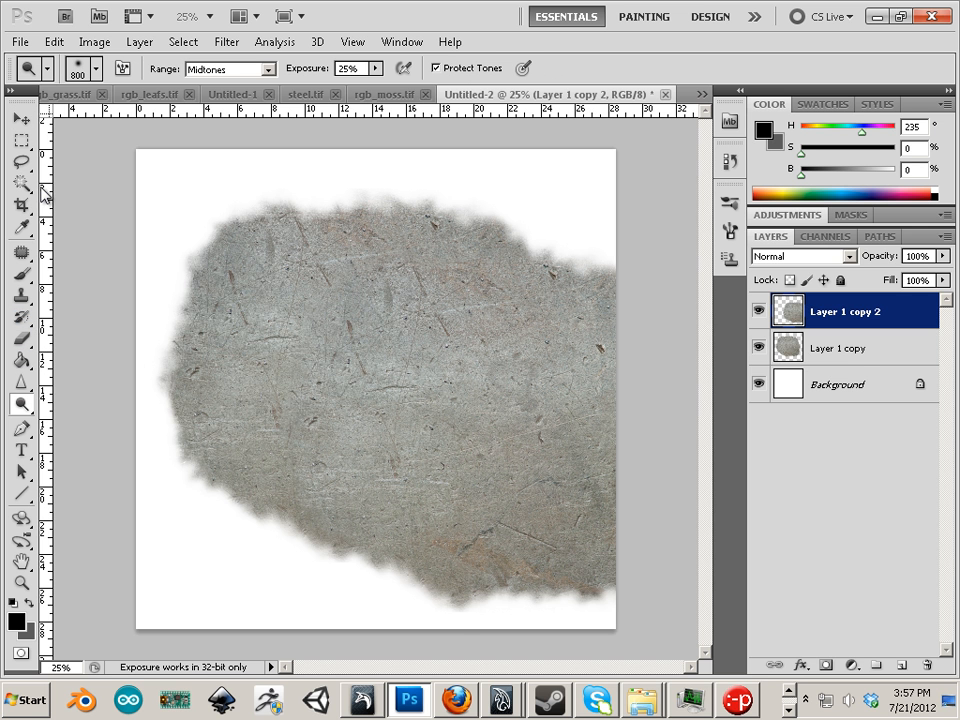
Step: Move the duplicate back almost exactly over the patch beneath and delete the underlying Layer 1 copy
{"action": "left_click", "coordinate": [30, 122]}
{"action": "left_click_drag", "start_coordinate": [476, 401], "coordinate": [349, 354]}
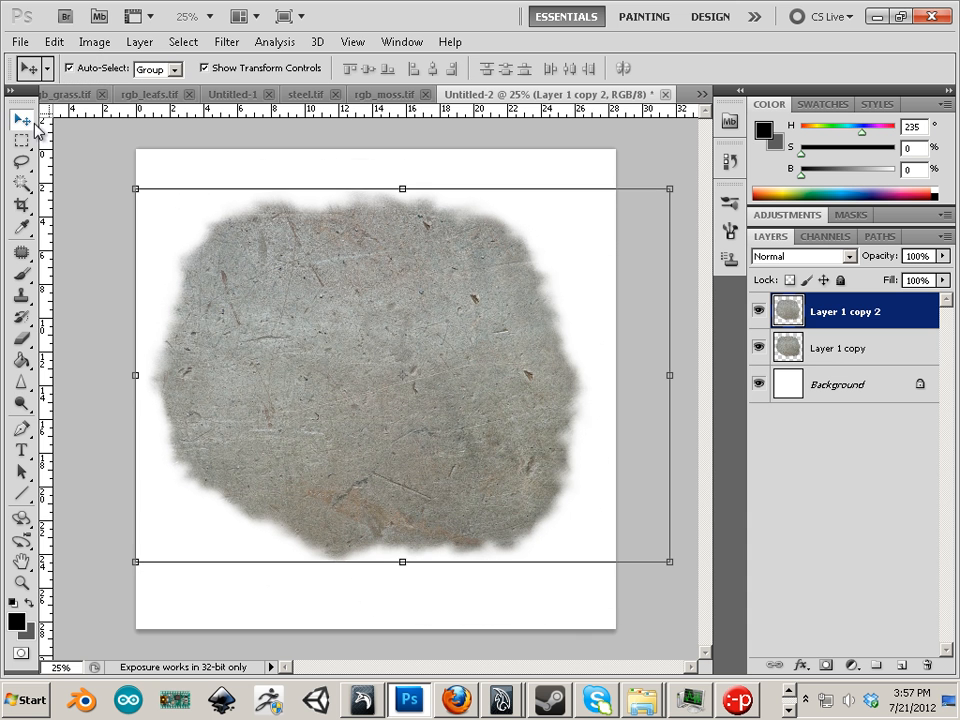
{"action": "left_click", "coordinate": [853, 372]}
{"action": "left_click_drag", "start_coordinate": [870, 358], "coordinate": [926, 665]}
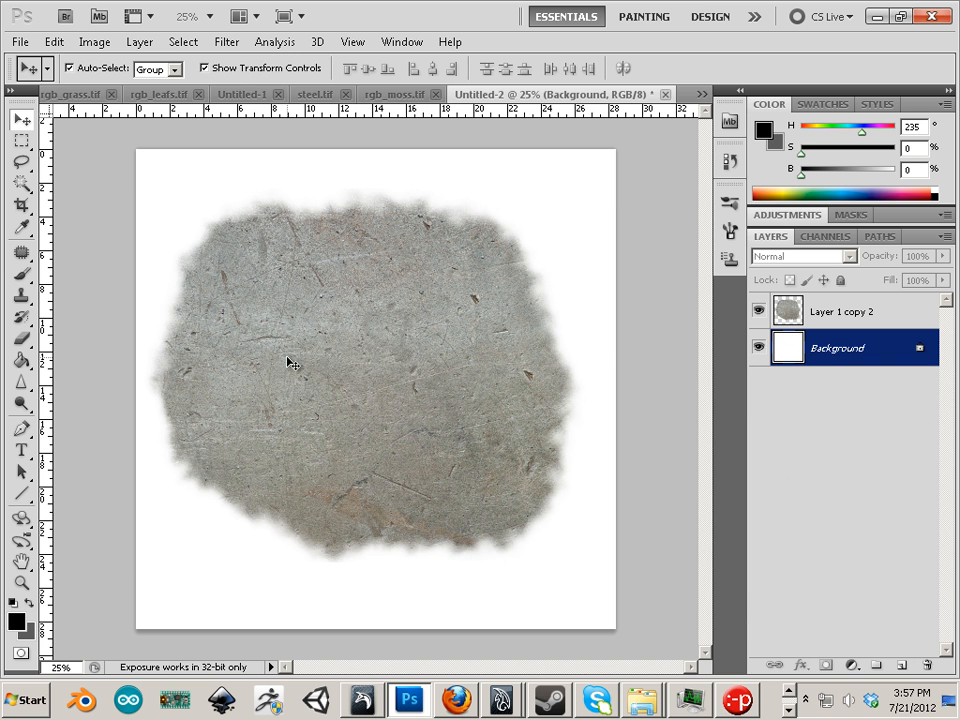
{"action": "left_click", "coordinate": [823, 317]}
{"action": "key", "text": "ctrl+t"}
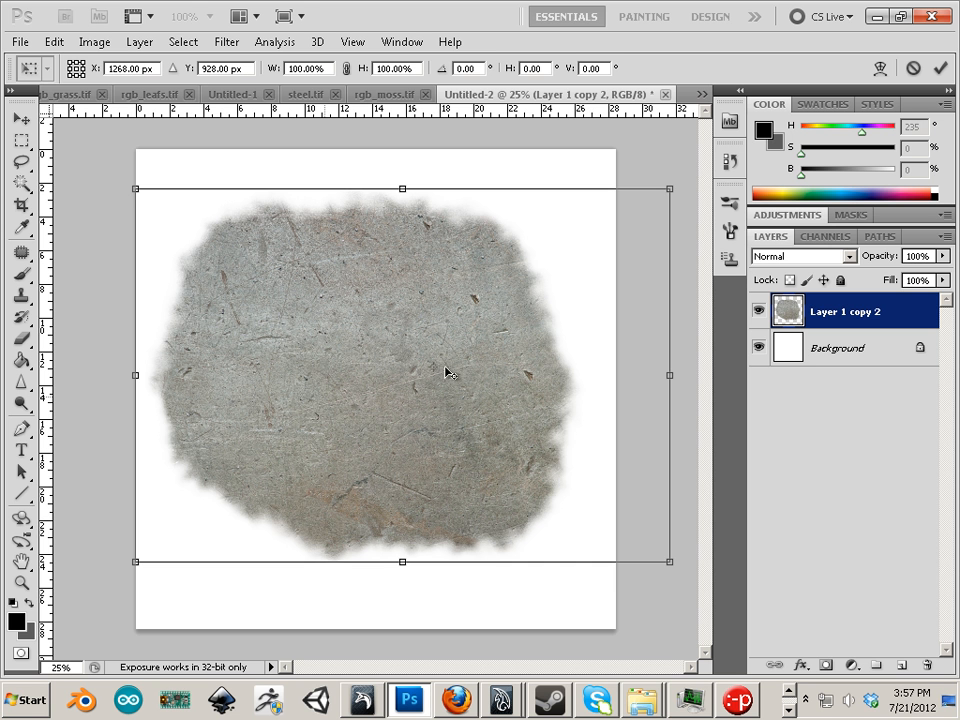
{"action": "key", "text": "Return"}
{"action": "mouse_move", "coordinate": [345, 392]}
{"action": "left_mouse_down"}
{"action": "mouse_move", "coordinate": [495, 386]}
{"action": "mouse_move", "coordinate": [281, 448]}
{"action": "mouse_move", "coordinate": [254, 413]}
{"action": "mouse_move", "coordinate": [377, 313]}
{"action": "mouse_move", "coordinate": [334, 388]}
{"action": "mouse_move", "coordinate": [364, 395]}
{"action": "left_mouse_up"}
{"action": "left_click_drag", "start_coordinate": [878, 318], "coordinate": [928, 664]}
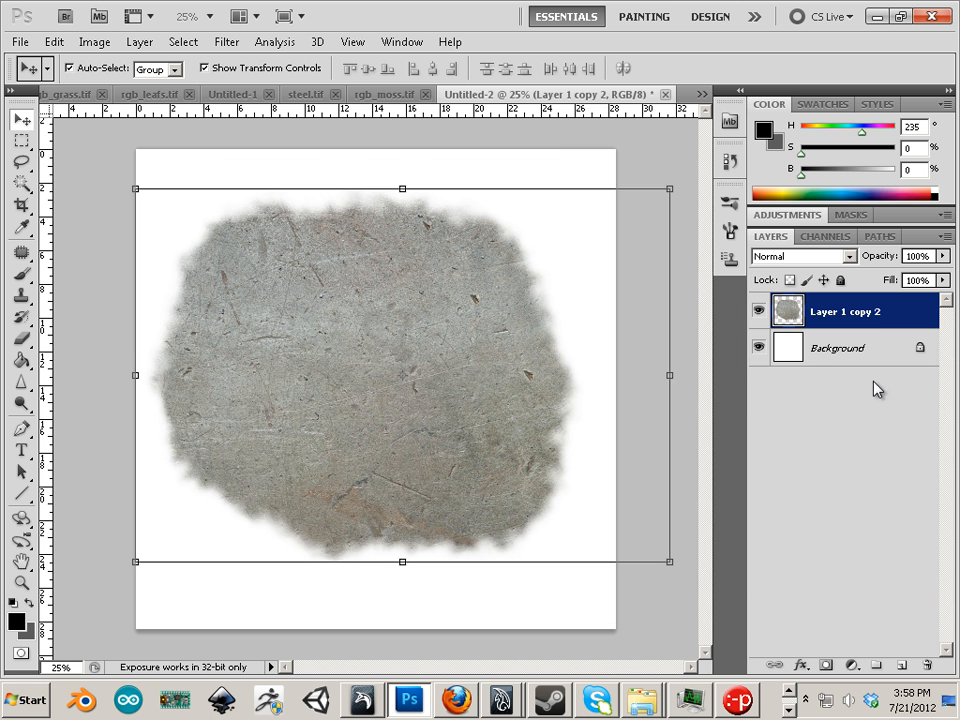
Step: Delete the Background layer so the canvas is transparent, and convert the image to 16 Bits/Channel
{"action": "left_click_drag", "start_coordinate": [846, 350], "coordinate": [927, 664]}
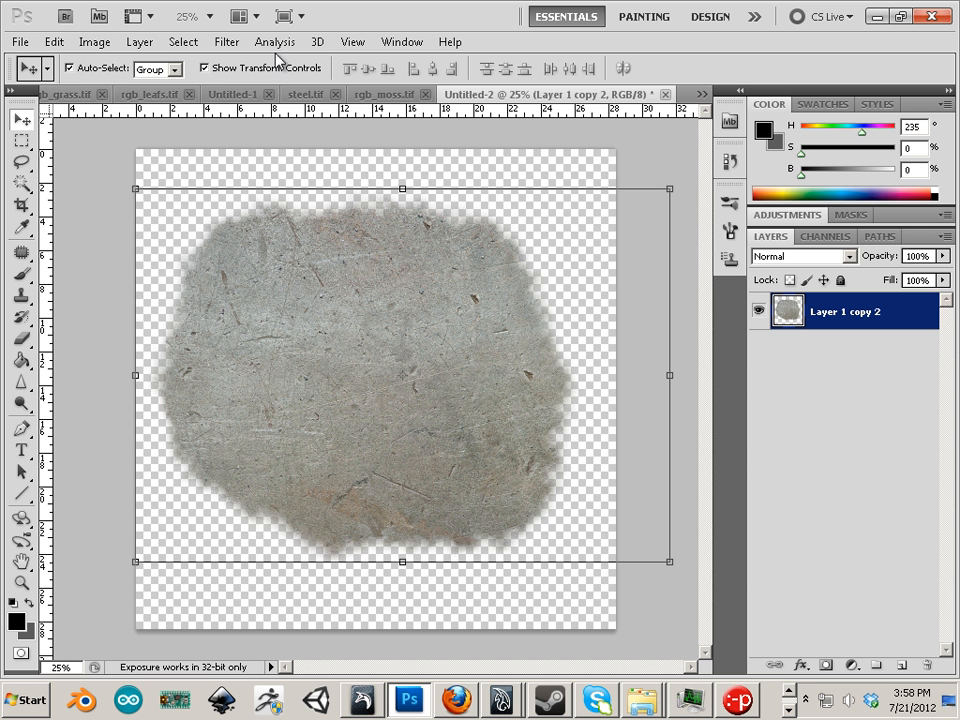
{"action": "left_click", "coordinate": [95, 43]}
{"action": "mouse_move", "coordinate": [98, 64]}
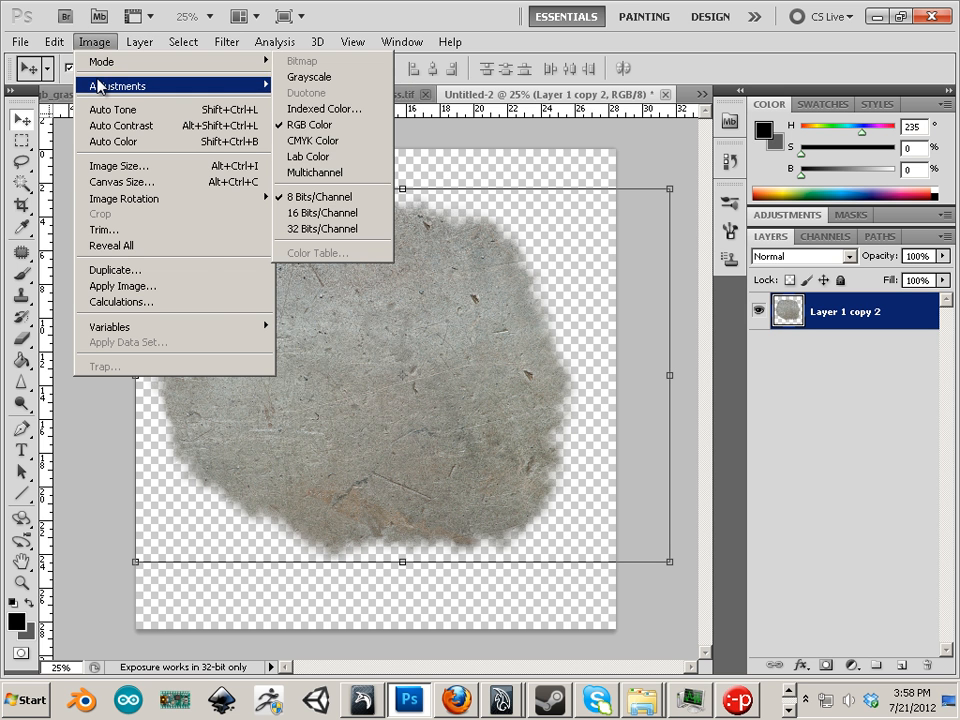
{"action": "left_click", "coordinate": [322, 213]}
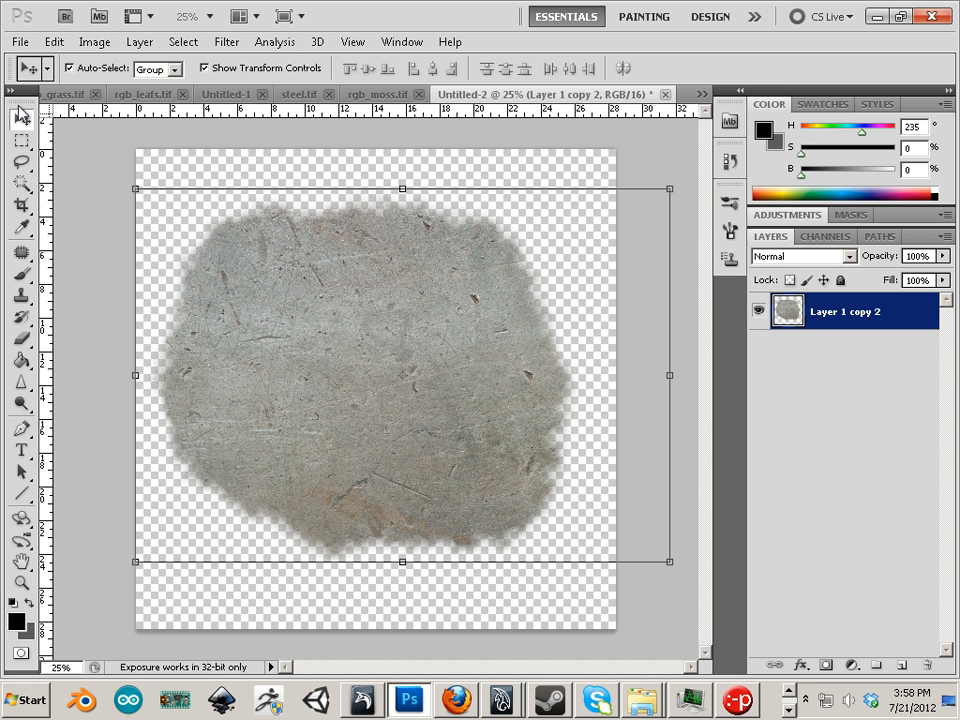
Step: Save a TIFF copy without layers over steel copy.tif on the Desktop, using no compression and Save Transparency enabled
{"action": "left_click", "coordinate": [20, 41]}
{"action": "left_click", "coordinate": [60, 422]}
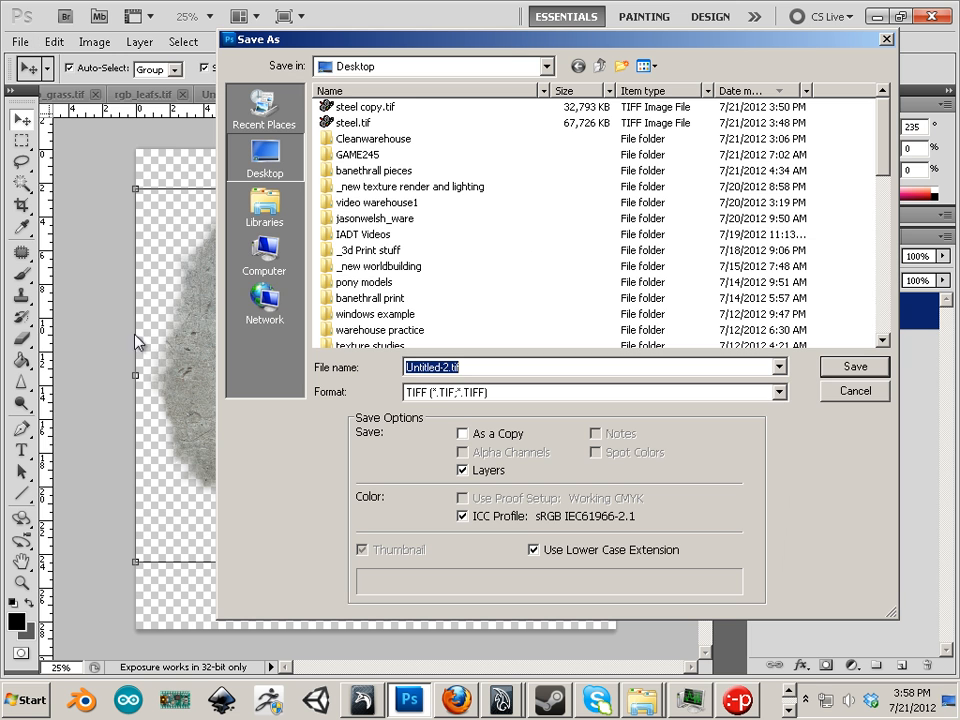
{"action": "left_click", "coordinate": [366, 112]}
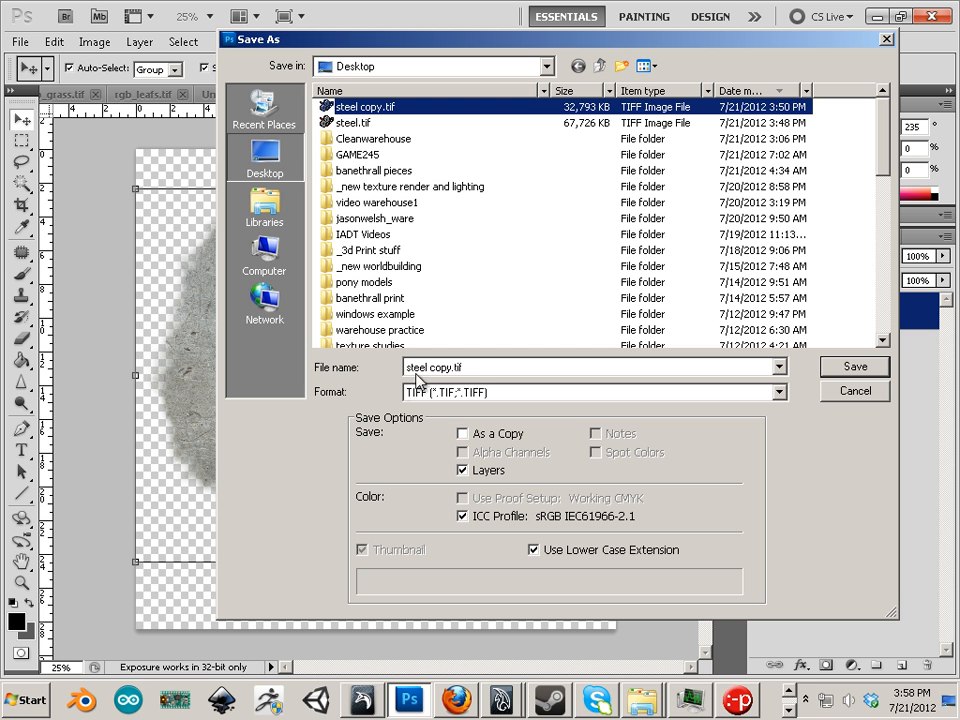
{"action": "left_click", "coordinate": [463, 471]}
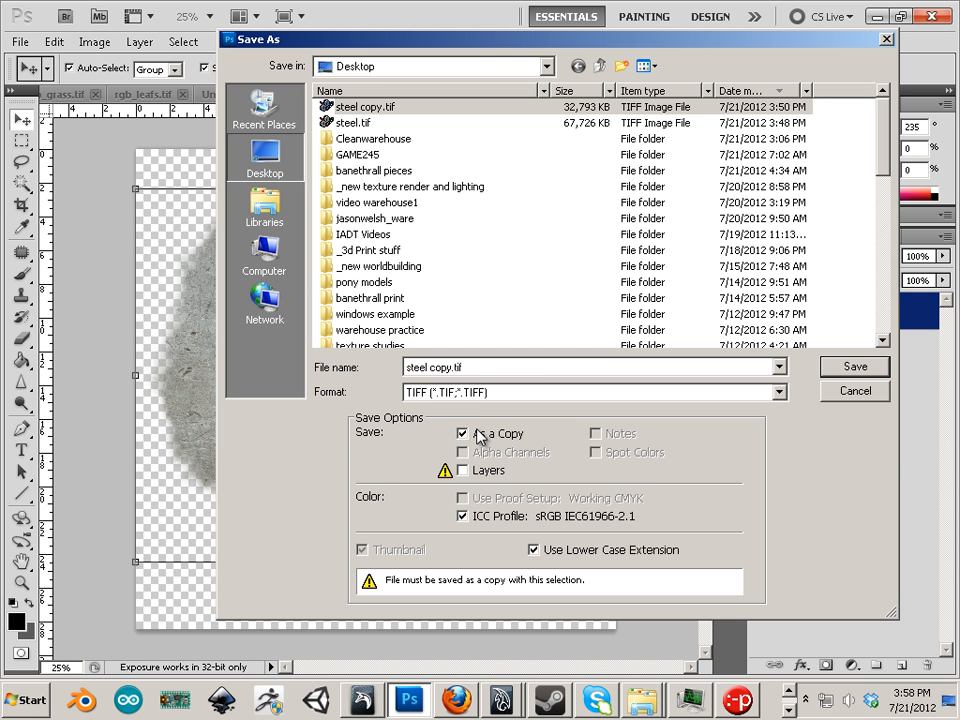
{"action": "left_click", "coordinate": [360, 106]}
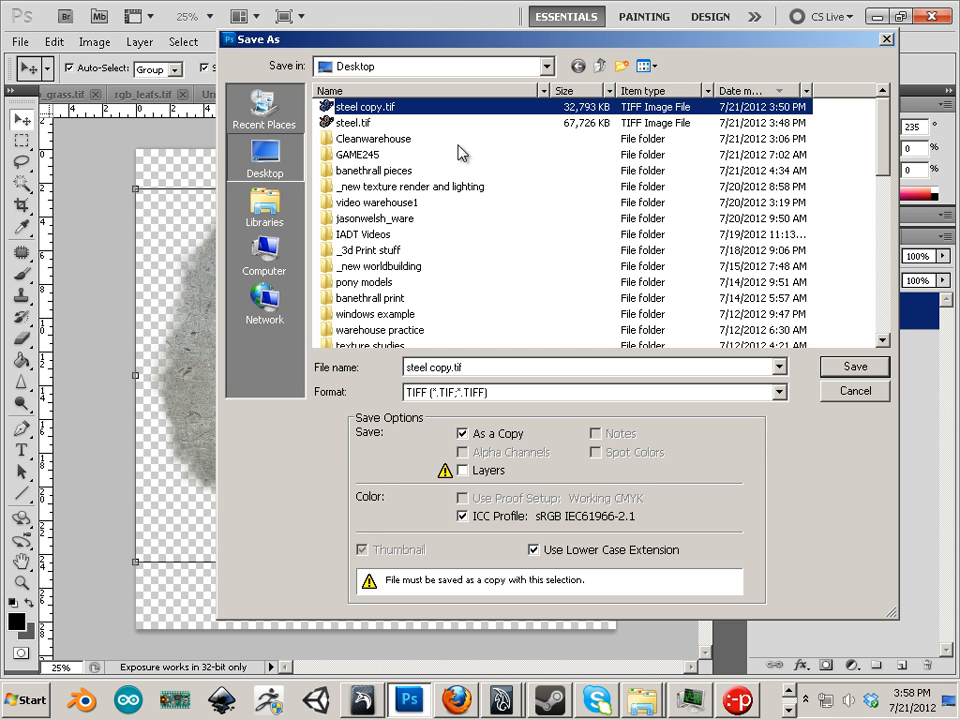
{"action": "key", "text": "Return"}
{"action": "left_click", "coordinate": [403, 273]}
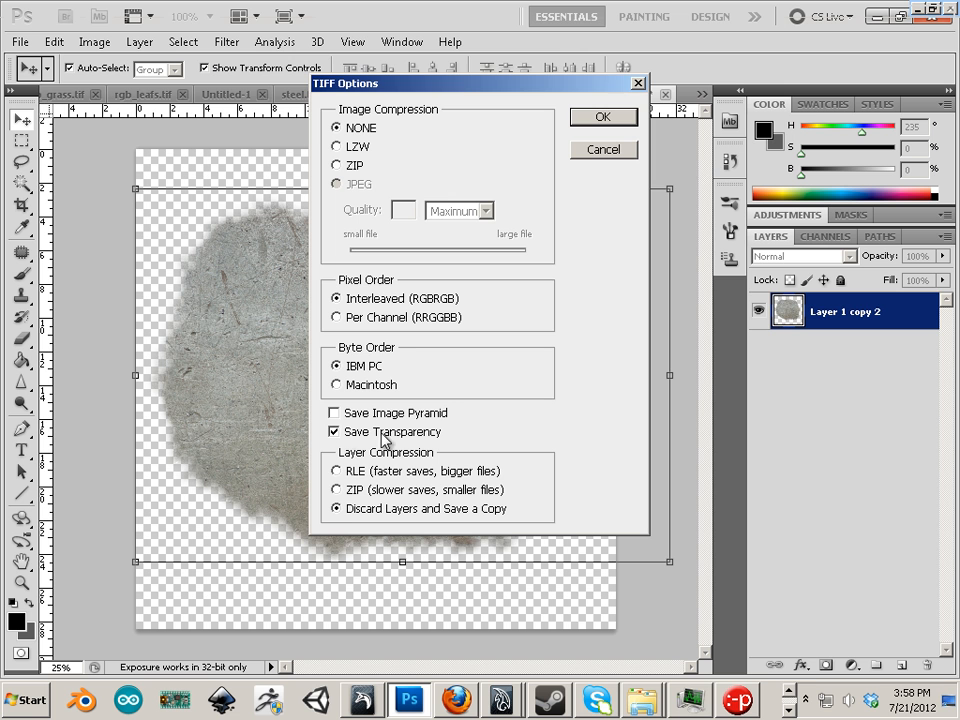
{"action": "left_click", "coordinate": [598, 118]}
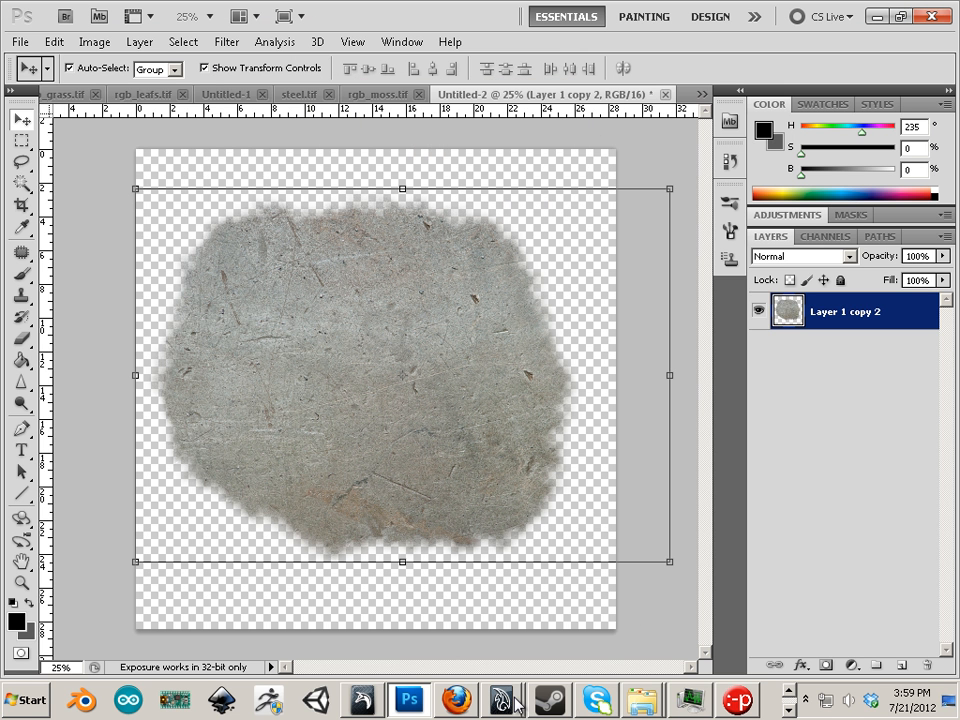
Step: Switch to Mudbox and delete the old metal stamp from the stamp collection
{"action": "left_click", "coordinate": [365, 701]}
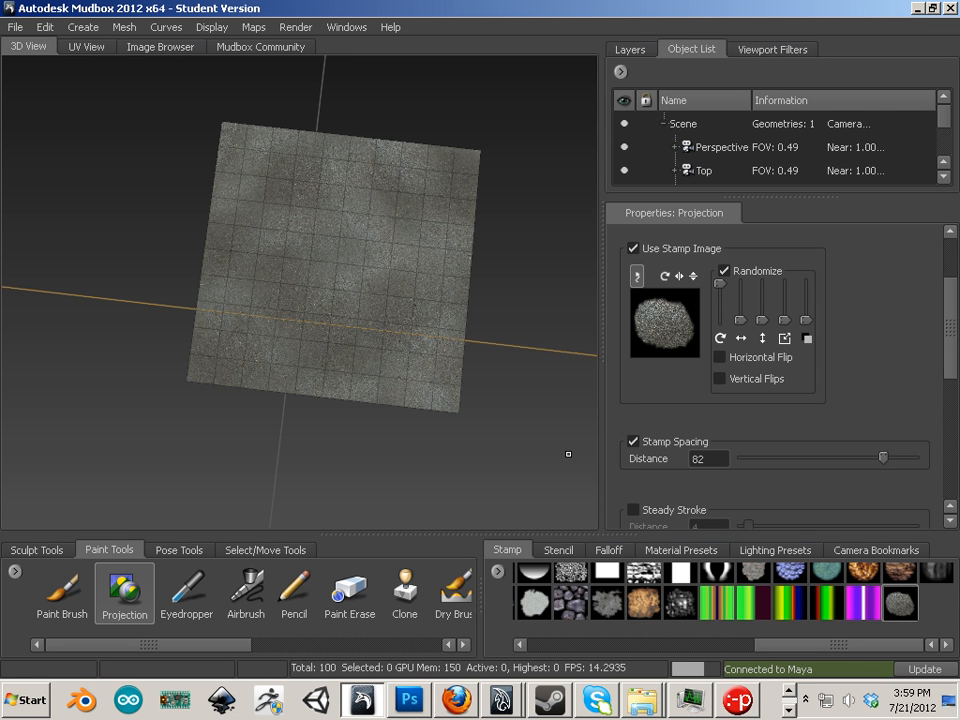
{"action": "right_click", "coordinate": [496, 571]}
{"action": "left_click", "coordinate": [504, 596]}
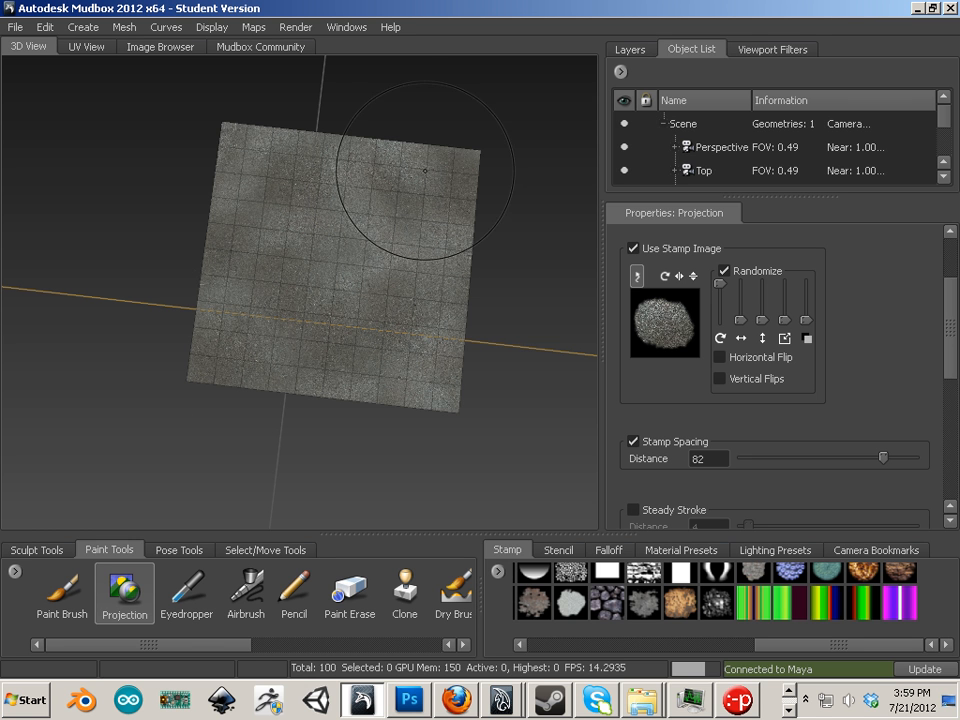
Step: Add steel copy.tif from the Desktop as a new stamp and choose it for the Projection brush
{"action": "right_click", "coordinate": [497, 573]}
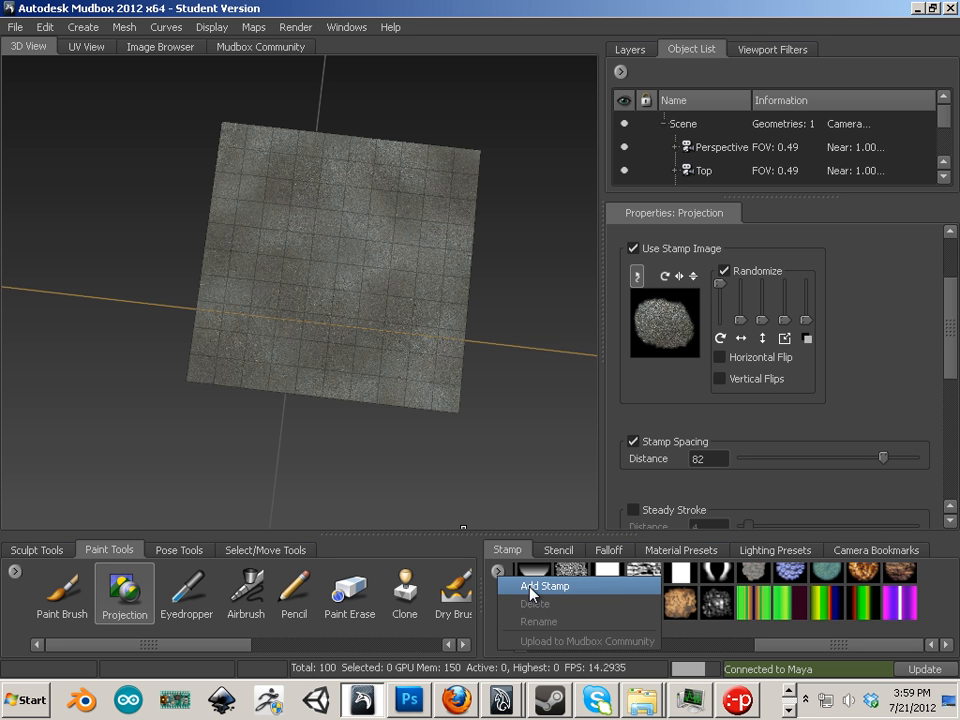
{"action": "left_click", "coordinate": [531, 590]}
{"action": "left_click", "coordinate": [351, 140]}
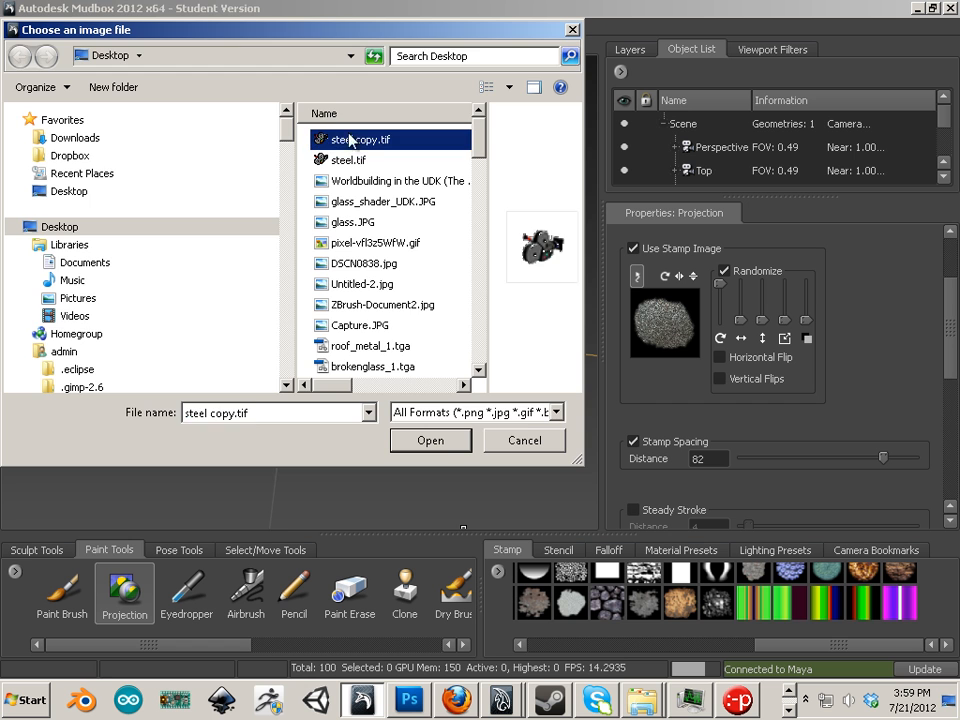
{"action": "left_click", "coordinate": [445, 440]}
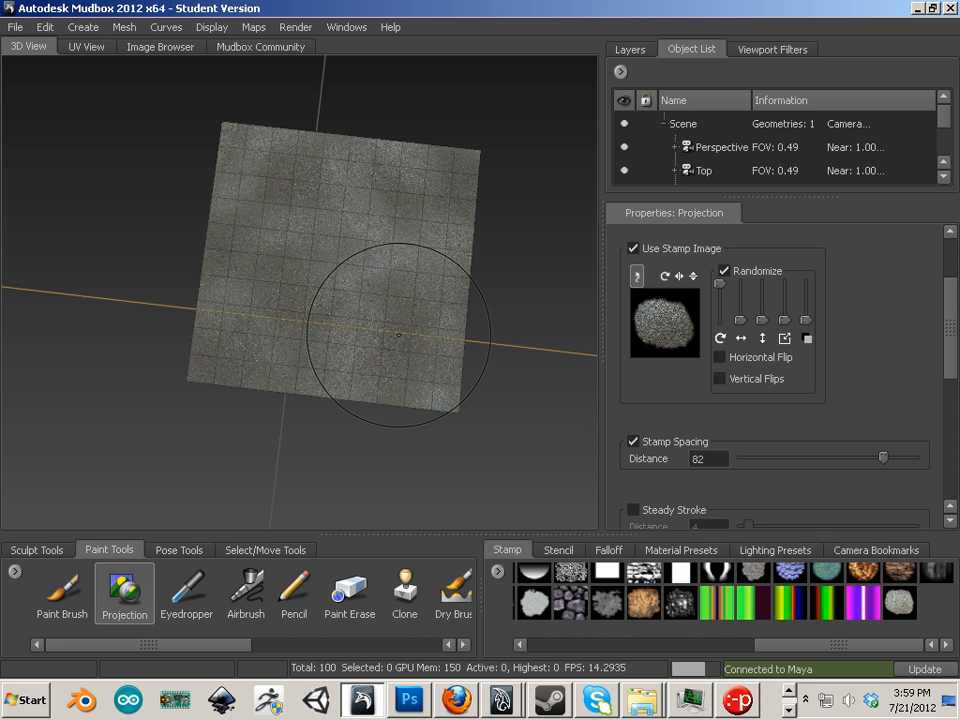
{"action": "left_click", "coordinate": [905, 601]}
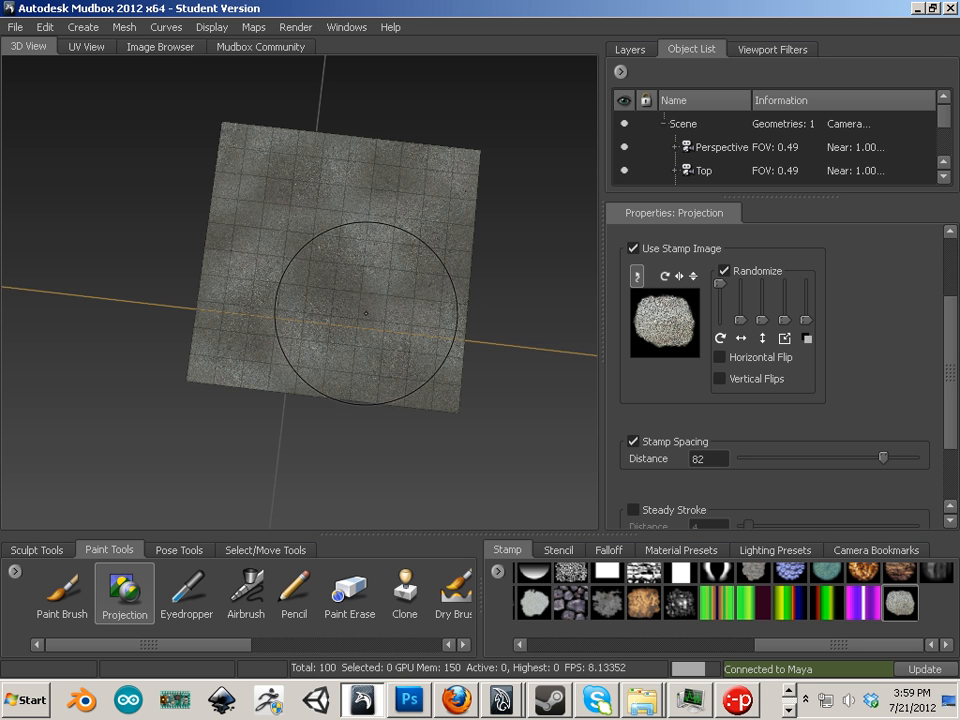
Step: Enlarge the Projection brush and paint the new metal stamp across the plane with Stamp Spacing turned off
{"action": "key", "text": "b"}
{"action": "mouse_move", "coordinate": [364, 315]}
{"action": "left_mouse_down"}
{"action": "mouse_move", "coordinate": [357, 297]}
{"action": "mouse_move", "coordinate": [323, 280]}
{"action": "left_mouse_up"}
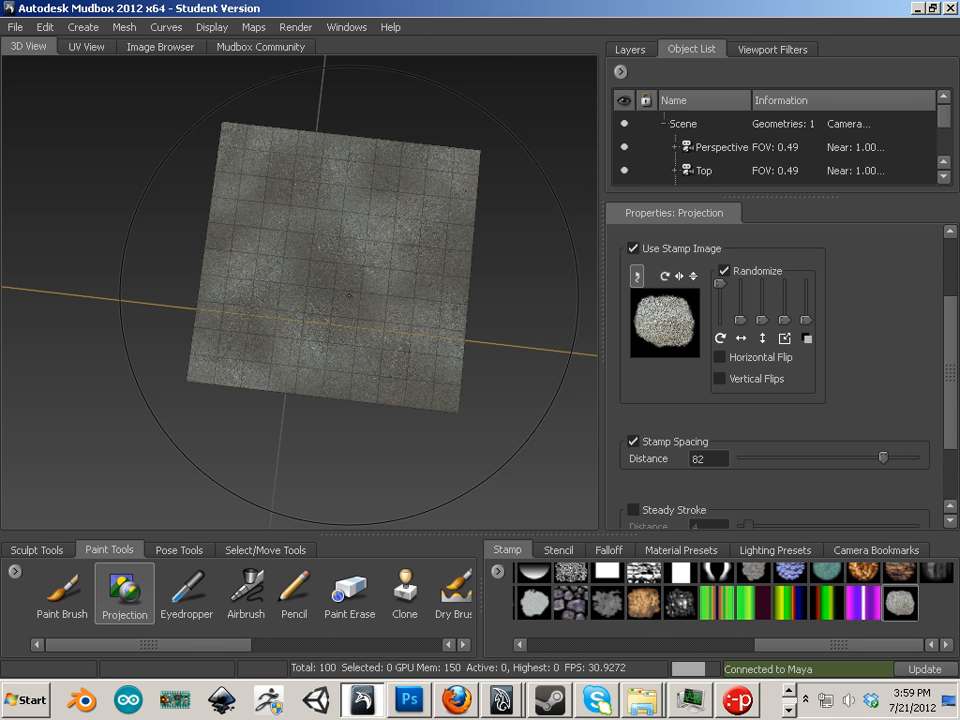
{"action": "left_click", "coordinate": [633, 442]}
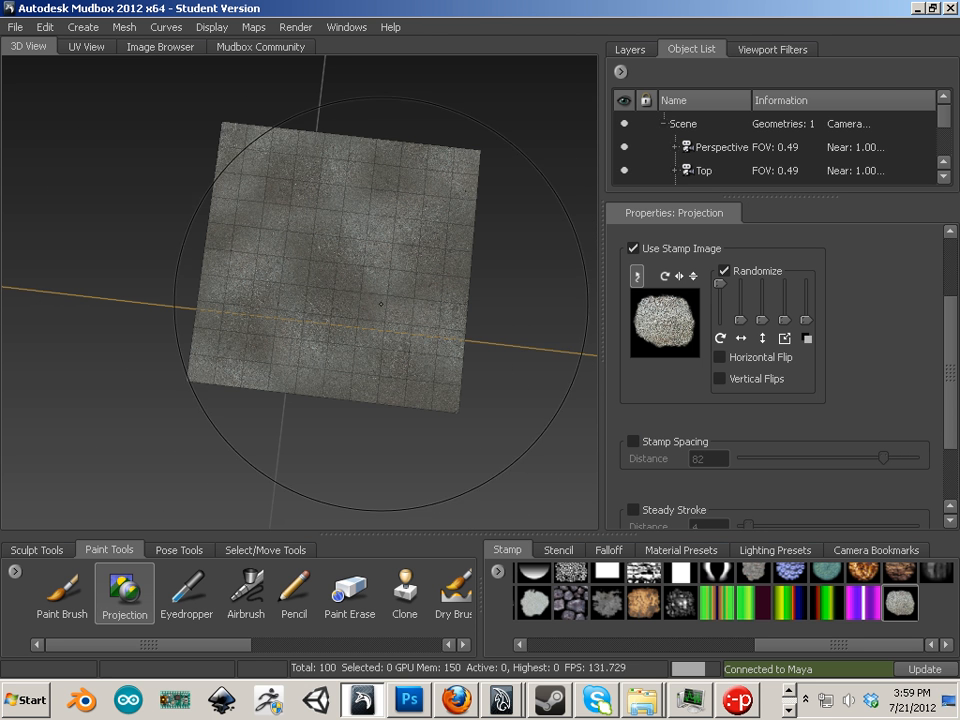
{"action": "left_click_drag", "start_coordinate": [411, 375], "coordinate": [304, 281]}
{"action": "mouse_move", "coordinate": [356, 364]}
{"action": "left_mouse_down"}
{"action": "mouse_move", "coordinate": [300, 260]}
{"action": "mouse_move", "coordinate": [322, 175]}
{"action": "left_mouse_up"}
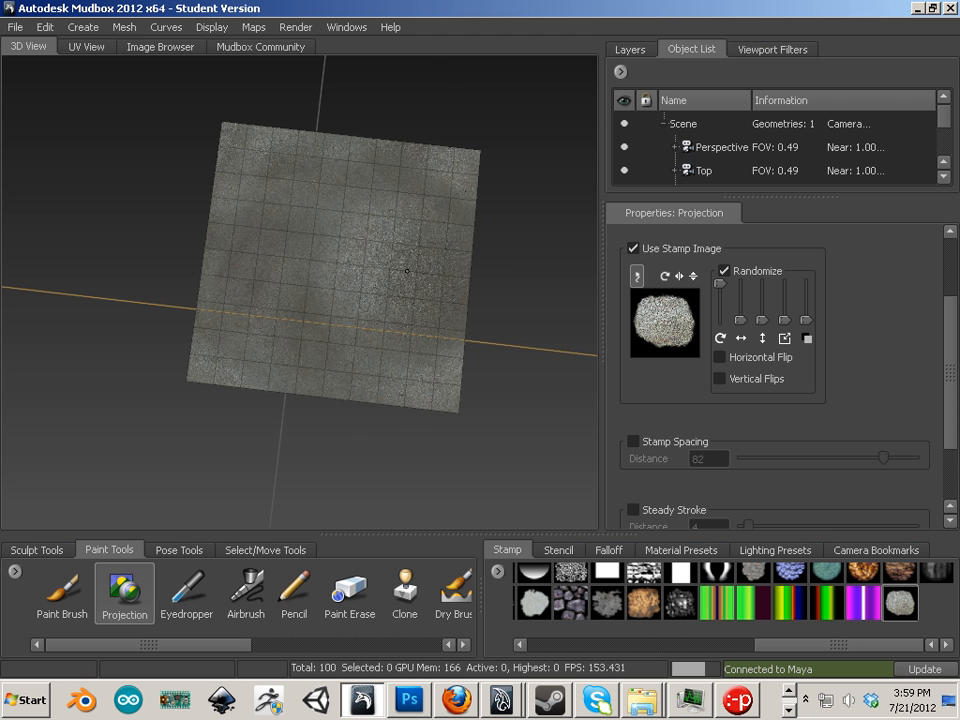
Step: Enable Stamp Spacing at a distance of 30, turn Randomize off and paint the plane with the metal stamp
{"action": "left_click", "coordinate": [633, 442]}
{"action": "left_click_drag", "start_coordinate": [865, 458], "coordinate": [793, 459]}
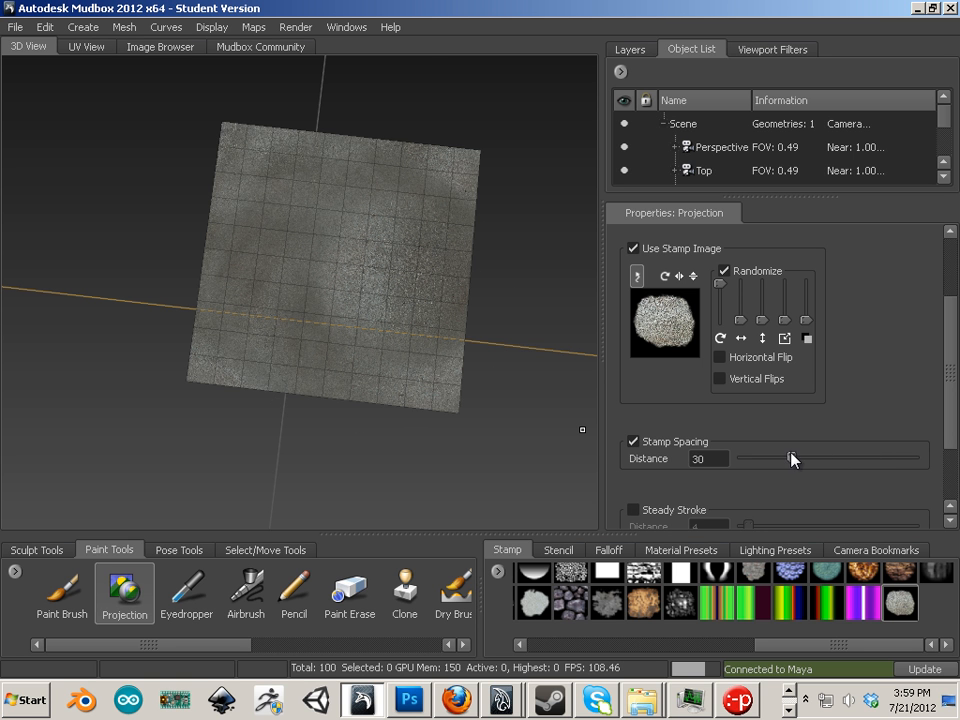
{"action": "left_click", "coordinate": [633, 248]}
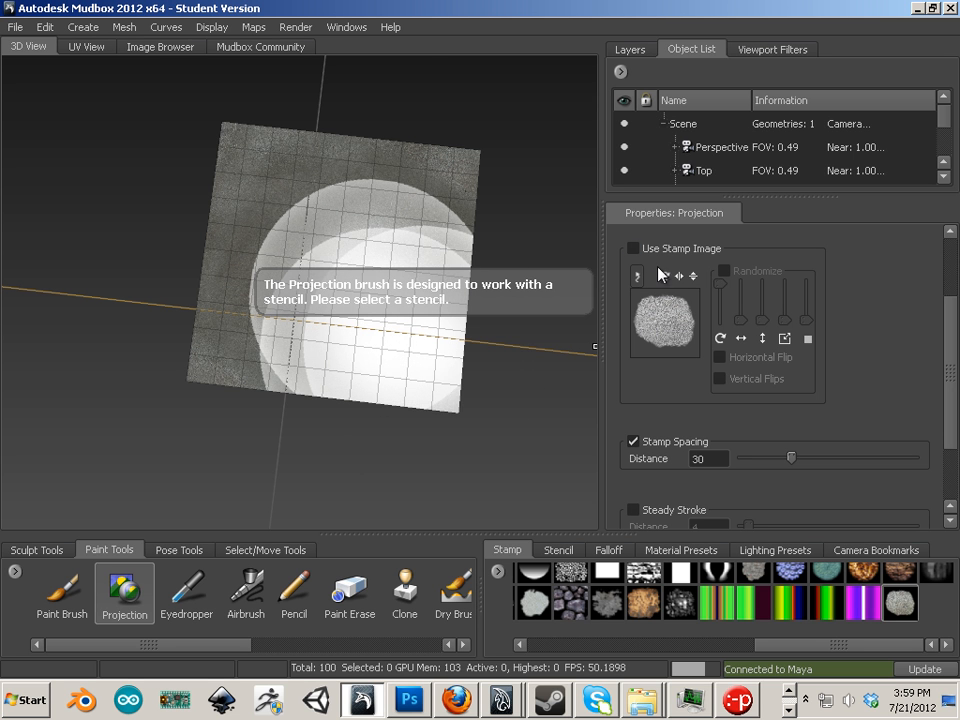
{"action": "left_click", "coordinate": [633, 248]}
{"action": "mouse_move", "coordinate": [416, 255]}
{"action": "left_mouse_down"}
{"action": "mouse_move", "coordinate": [379, 313]}
{"action": "mouse_move", "coordinate": [424, 365]}
{"action": "mouse_move", "coordinate": [327, 309]}
{"action": "mouse_move", "coordinate": [353, 266]}
{"action": "mouse_move", "coordinate": [405, 353]}
{"action": "mouse_move", "coordinate": [470, 229]}
{"action": "mouse_move", "coordinate": [410, 176]}
{"action": "mouse_move", "coordinate": [320, 249]}
{"action": "mouse_move", "coordinate": [297, 169]}
{"action": "mouse_move", "coordinate": [234, 363]}
{"action": "mouse_move", "coordinate": [400, 340]}
{"action": "mouse_move", "coordinate": [443, 377]}
{"action": "mouse_move", "coordinate": [497, 364]}
{"action": "mouse_move", "coordinate": [505, 187]}
{"action": "mouse_move", "coordinate": [440, 284]}
{"action": "mouse_move", "coordinate": [476, 308]}
{"action": "mouse_move", "coordinate": [289, 215]}
{"action": "mouse_move", "coordinate": [398, 161]}
{"action": "mouse_move", "coordinate": [462, 234]}
{"action": "mouse_move", "coordinate": [373, 341]}
{"action": "mouse_move", "coordinate": [295, 348]}
{"action": "mouse_move", "coordinate": [265, 206]}
{"action": "mouse_move", "coordinate": [370, 323]}
{"action": "mouse_move", "coordinate": [419, 269]}
{"action": "mouse_move", "coordinate": [341, 289]}
{"action": "mouse_move", "coordinate": [344, 307]}
{"action": "mouse_move", "coordinate": [354, 275]}
{"action": "left_mouse_up"}
{"action": "scroll", "coordinate": [340, 282], "scroll_direction": "up", "scroll_amount": 5}
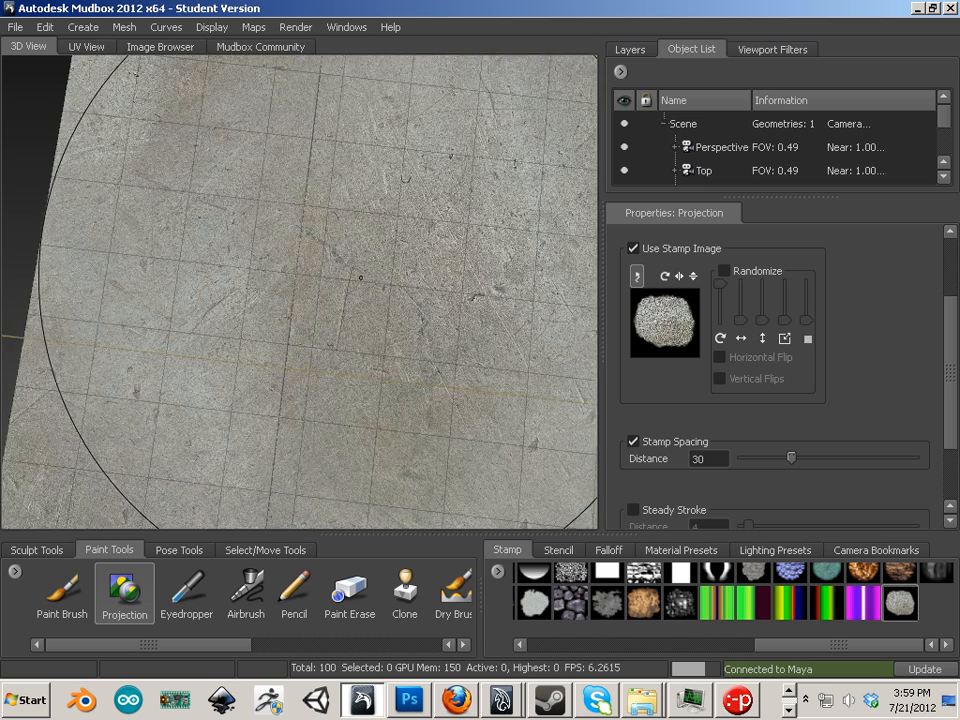
Step: Examine the stamped metal at close range and paint more overlapping stamp strokes across the plane's middle and upper area
{"action": "scroll", "coordinate": [340, 282], "scroll_direction": "down", "scroll_amount": 5}
{"action": "scroll", "coordinate": [340, 282], "scroll_direction": "up", "scroll_amount": 5}
{"action": "mouse_move", "coordinate": [335, 284]}
{"action": "left_mouse_down"}
{"action": "mouse_move", "coordinate": [288, 221]}
{"action": "mouse_move", "coordinate": [299, 171]}
{"action": "mouse_move", "coordinate": [234, 328]}
{"action": "mouse_move", "coordinate": [361, 358]}
{"action": "mouse_move", "coordinate": [457, 343]}
{"action": "mouse_move", "coordinate": [400, 193]}
{"action": "mouse_move", "coordinate": [404, 361]}
{"action": "mouse_move", "coordinate": [319, 370]}
{"action": "mouse_move", "coordinate": [305, 347]}
{"action": "mouse_move", "coordinate": [320, 353]}
{"action": "mouse_move", "coordinate": [223, 403]}
{"action": "mouse_move", "coordinate": [221, 390]}
{"action": "mouse_move", "coordinate": [346, 312]}
{"action": "mouse_move", "coordinate": [490, 270]}
{"action": "mouse_move", "coordinate": [369, 324]}
{"action": "mouse_move", "coordinate": [346, 283]}
{"action": "mouse_move", "coordinate": [345, 291]}
{"action": "mouse_move", "coordinate": [405, 287]}
{"action": "left_mouse_up"}
{"action": "scroll", "coordinate": [405, 287], "scroll_direction": "down", "scroll_amount": 2}
{"action": "scroll", "coordinate": [400, 278], "scroll_direction": "down", "scroll_amount": 3}
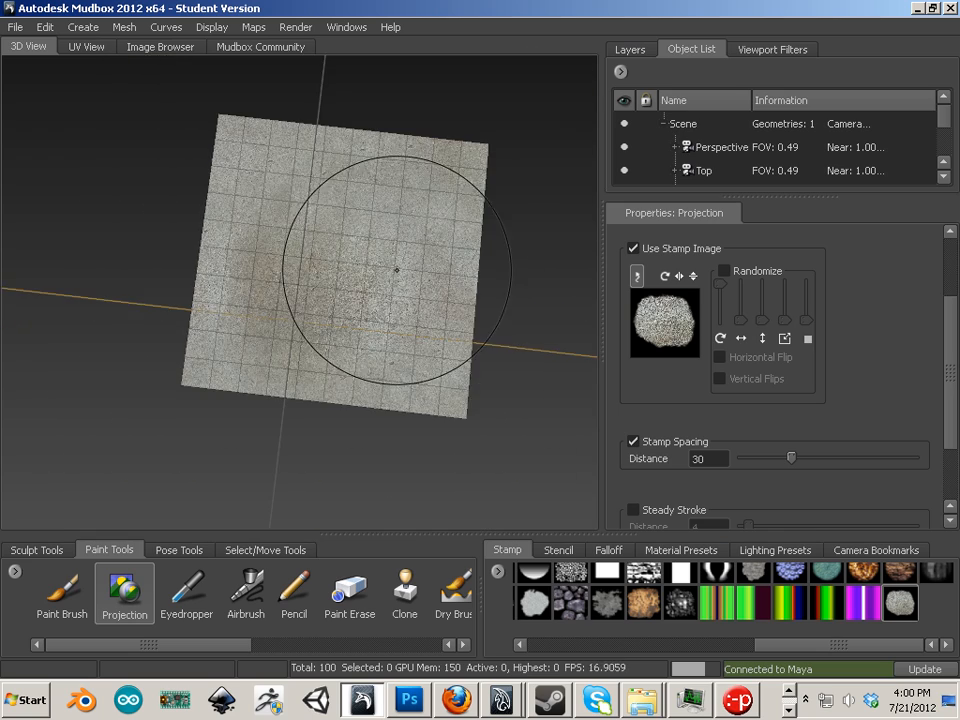
{"action": "mouse_move", "coordinate": [427, 206]}
{"action": "left_mouse_down"}
{"action": "mouse_move", "coordinate": [471, 167]}
{"action": "mouse_move", "coordinate": [437, 409]}
{"action": "mouse_move", "coordinate": [388, 353]}
{"action": "mouse_move", "coordinate": [349, 362]}
{"action": "mouse_move", "coordinate": [418, 414]}
{"action": "mouse_move", "coordinate": [386, 393]}
{"action": "mouse_move", "coordinate": [430, 335]}
{"action": "mouse_move", "coordinate": [419, 278]}
{"action": "mouse_move", "coordinate": [357, 333]}
{"action": "mouse_move", "coordinate": [479, 195]}
{"action": "mouse_move", "coordinate": [483, 207]}
{"action": "mouse_move", "coordinate": [457, 221]}
{"action": "mouse_move", "coordinate": [456, 153]}
{"action": "mouse_move", "coordinate": [293, 148]}
{"action": "mouse_move", "coordinate": [299, 184]}
{"action": "mouse_move", "coordinate": [390, 201]}
{"action": "mouse_move", "coordinate": [348, 182]}
{"action": "mouse_move", "coordinate": [392, 284]}
{"action": "mouse_move", "coordinate": [292, 291]}
{"action": "mouse_move", "coordinate": [336, 279]}
{"action": "mouse_move", "coordinate": [278, 279]}
{"action": "mouse_move", "coordinate": [295, 343]}
{"action": "mouse_move", "coordinate": [187, 302]}
{"action": "mouse_move", "coordinate": [198, 368]}
{"action": "mouse_move", "coordinate": [281, 328]}
{"action": "mouse_move", "coordinate": [232, 289]}
{"action": "mouse_move", "coordinate": [149, 271]}
{"action": "mouse_move", "coordinate": [348, 278]}
{"action": "mouse_move", "coordinate": [207, 228]}
{"action": "mouse_move", "coordinate": [272, 226]}
{"action": "left_mouse_up"}
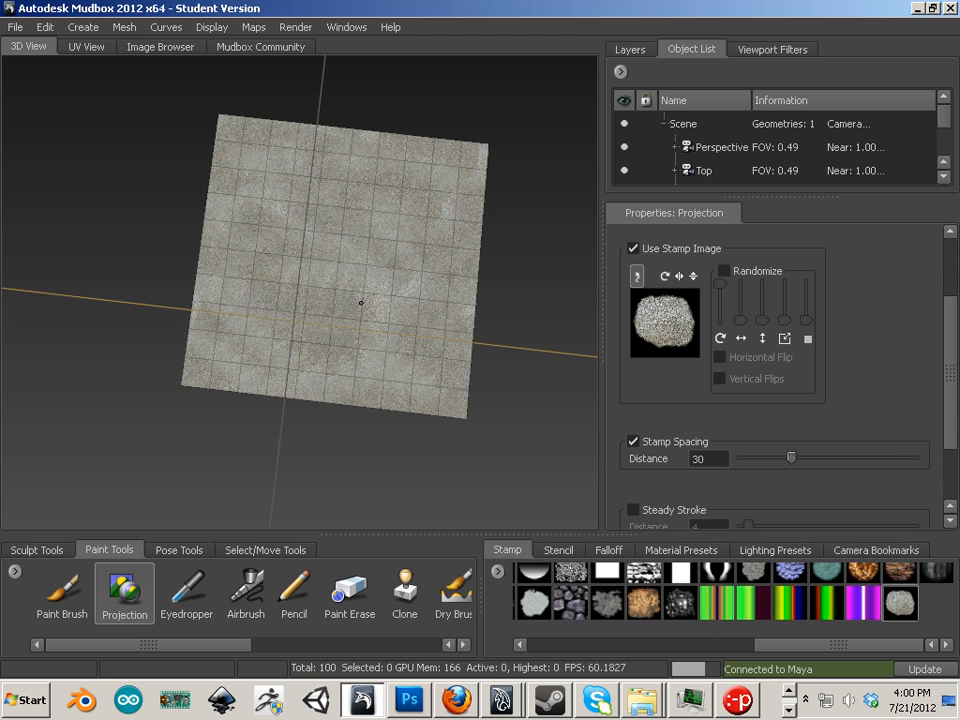
Step: Inspect the blending of the stamped metal texture up close around the plane's centre and across the whole plane
{"action": "scroll", "coordinate": [300, 250], "scroll_direction": "up", "scroll_amount": 5}
{"action": "scroll", "coordinate": [350, 309], "scroll_direction": "up", "scroll_amount": 2}
{"action": "scroll", "coordinate": [340, 300], "scroll_direction": "down", "scroll_amount": 8}
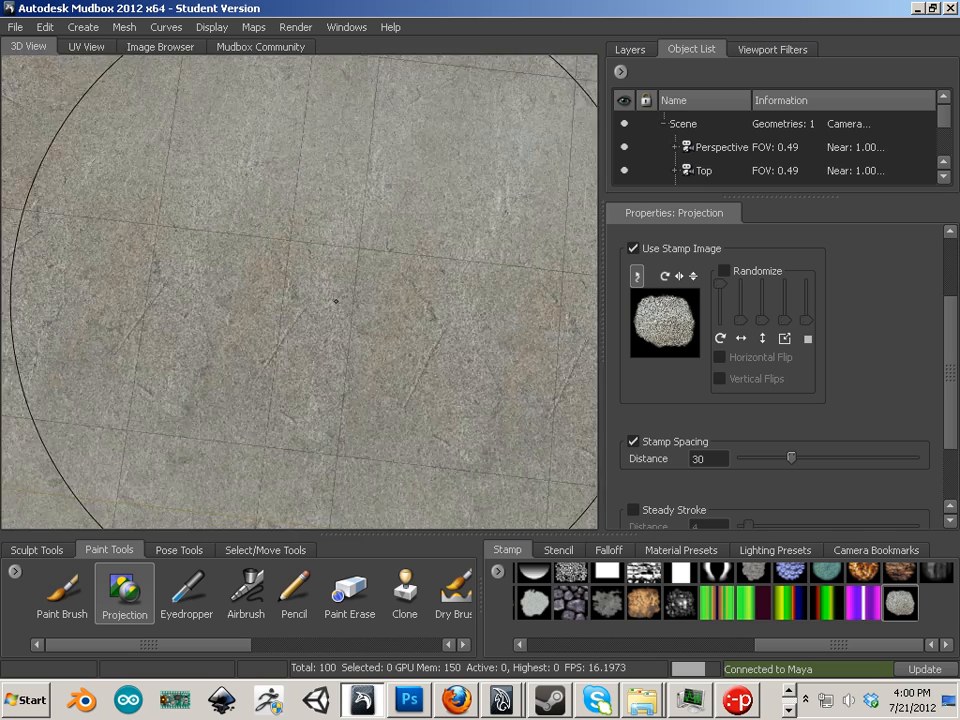
{"action": "scroll", "coordinate": [345, 300], "scroll_direction": "up", "scroll_amount": 4}
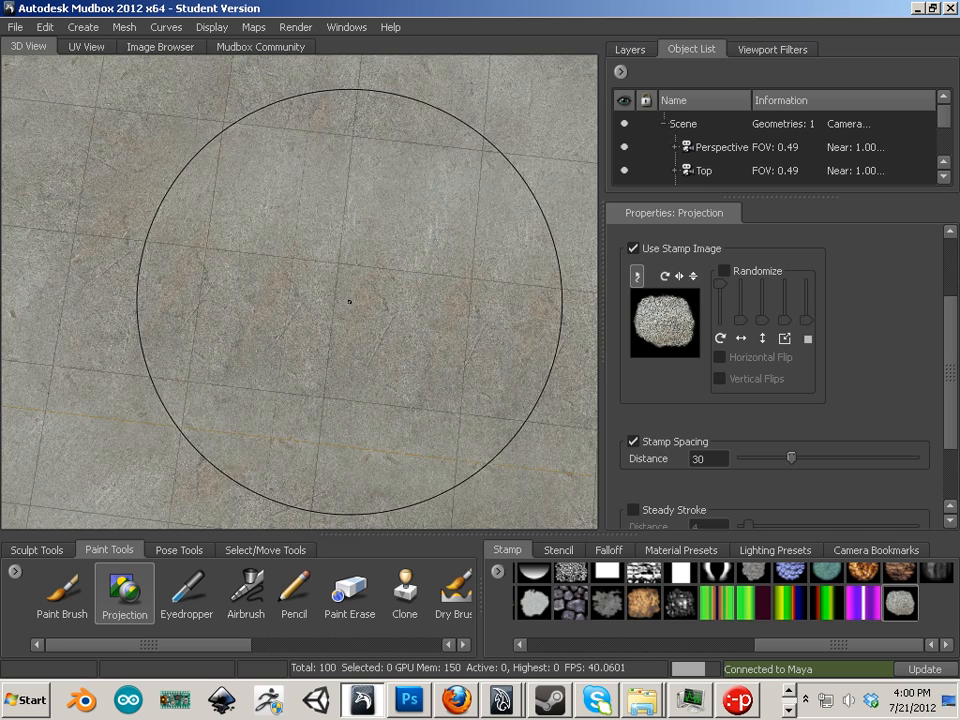
{"action": "scroll", "coordinate": [360, 355], "scroll_direction": "up", "scroll_amount": 2}
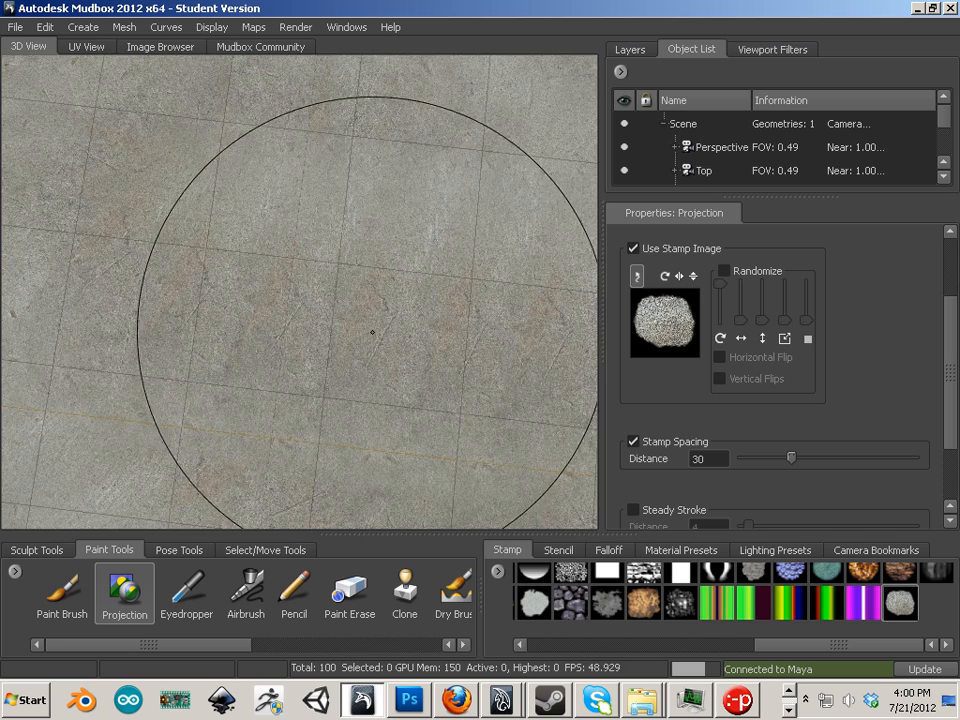
{"action": "scroll", "coordinate": [364, 330], "scroll_direction": "down", "scroll_amount": 8}
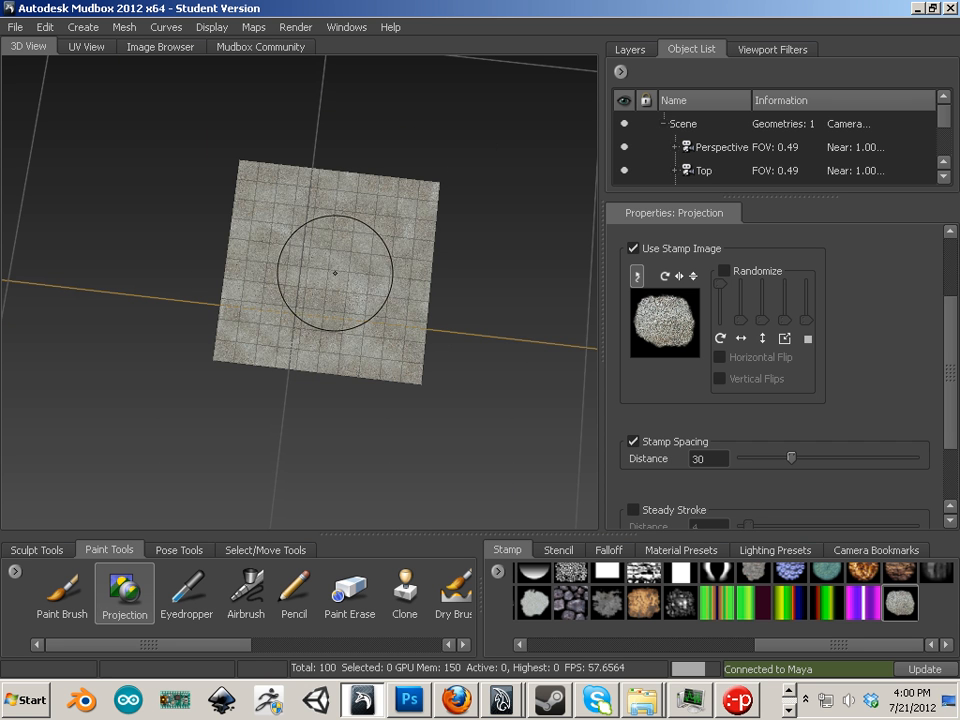
Step: Enlarge the Projection brush to about twice its size and paint bigger metal stamps over the whole plane
{"action": "mouse_move", "coordinate": [335, 272]}
{"action": "left_mouse_down"}
{"action": "mouse_move", "coordinate": [321, 263]}
{"action": "mouse_move", "coordinate": [336, 285]}
{"action": "mouse_move", "coordinate": [352, 279]}
{"action": "mouse_move", "coordinate": [380, 235]}
{"action": "mouse_move", "coordinate": [335, 213]}
{"action": "left_mouse_up"}
{"action": "left_click_drag", "start_coordinate": [280, 324], "coordinate": [351, 349]}
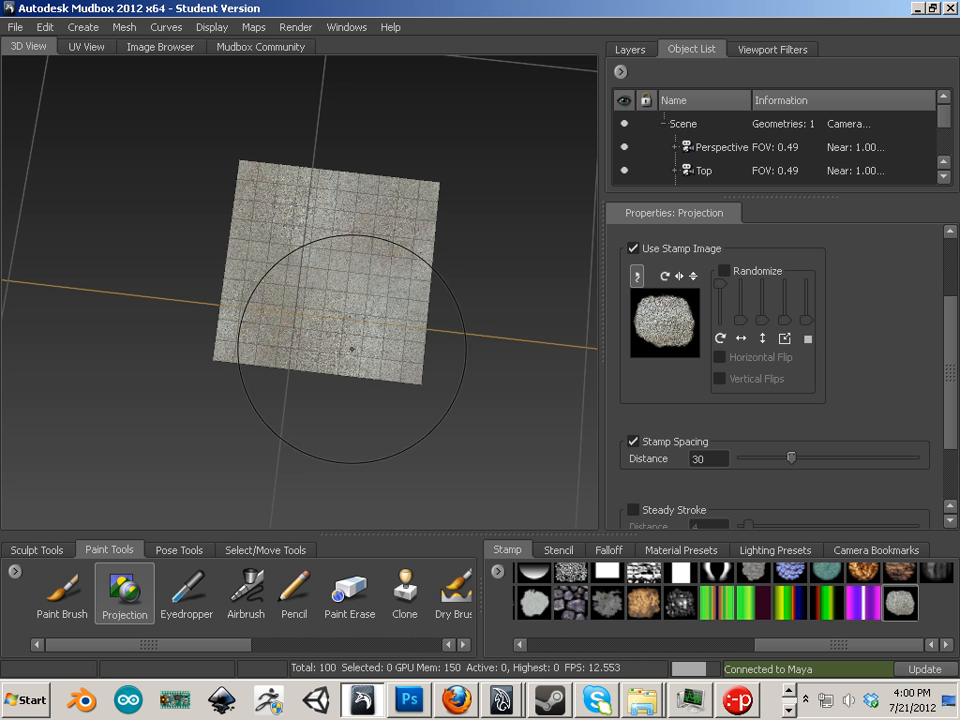
{"action": "mouse_move", "coordinate": [376, 293]}
{"action": "left_mouse_down"}
{"action": "mouse_move", "coordinate": [379, 259]}
{"action": "mouse_move", "coordinate": [352, 340]}
{"action": "mouse_move", "coordinate": [321, 230]}
{"action": "mouse_move", "coordinate": [316, 293]}
{"action": "mouse_move", "coordinate": [292, 201]}
{"action": "mouse_move", "coordinate": [350, 245]}
{"action": "mouse_move", "coordinate": [320, 318]}
{"action": "mouse_move", "coordinate": [395, 196]}
{"action": "mouse_move", "coordinate": [387, 315]}
{"action": "left_mouse_up"}
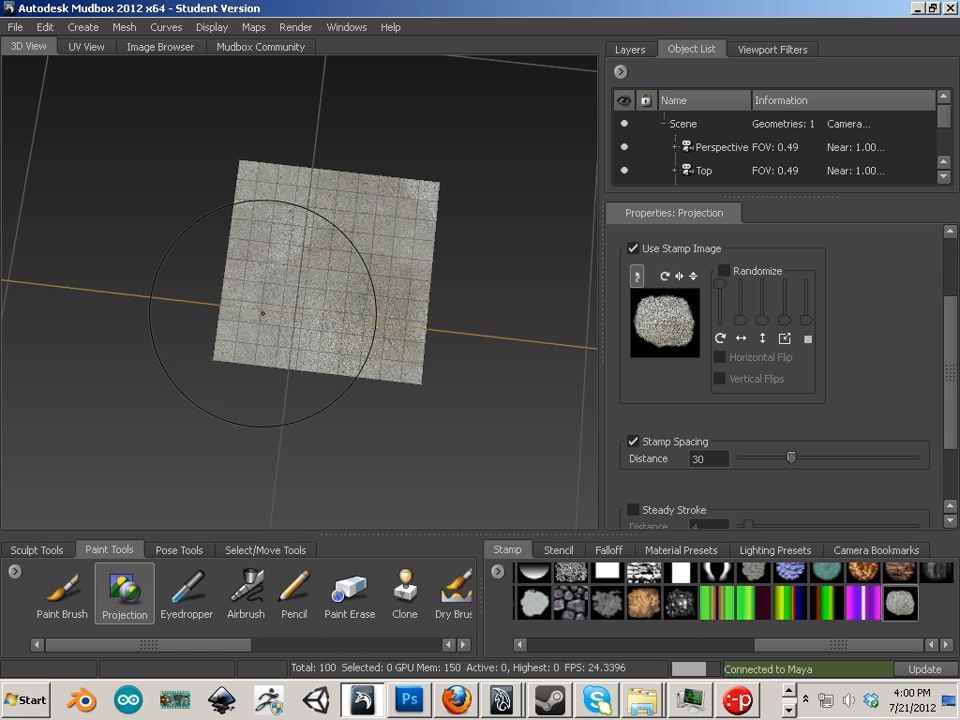